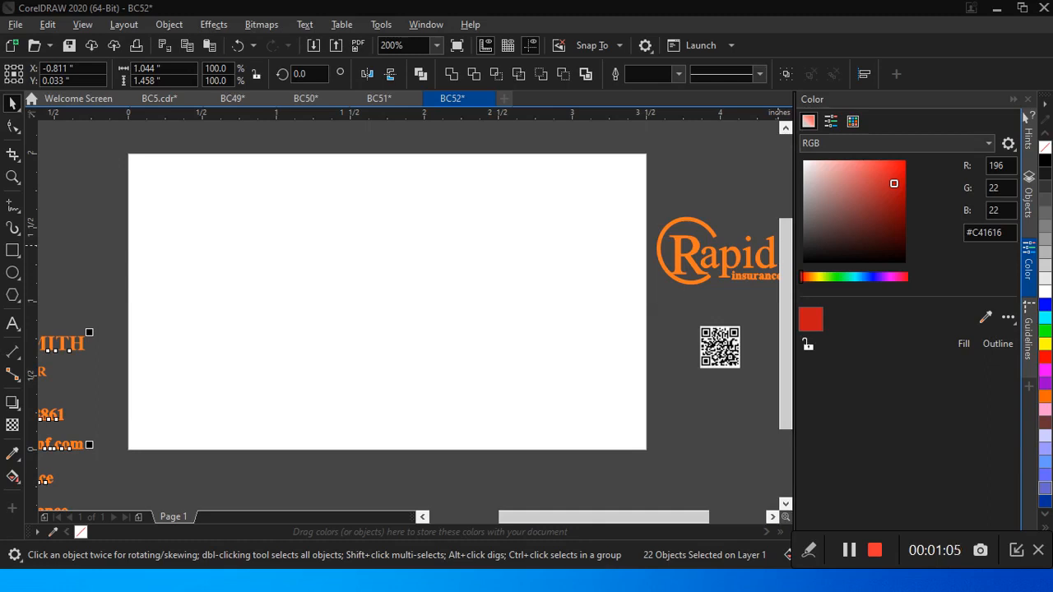
pyautogui.hotkey('alt', 'Tab')
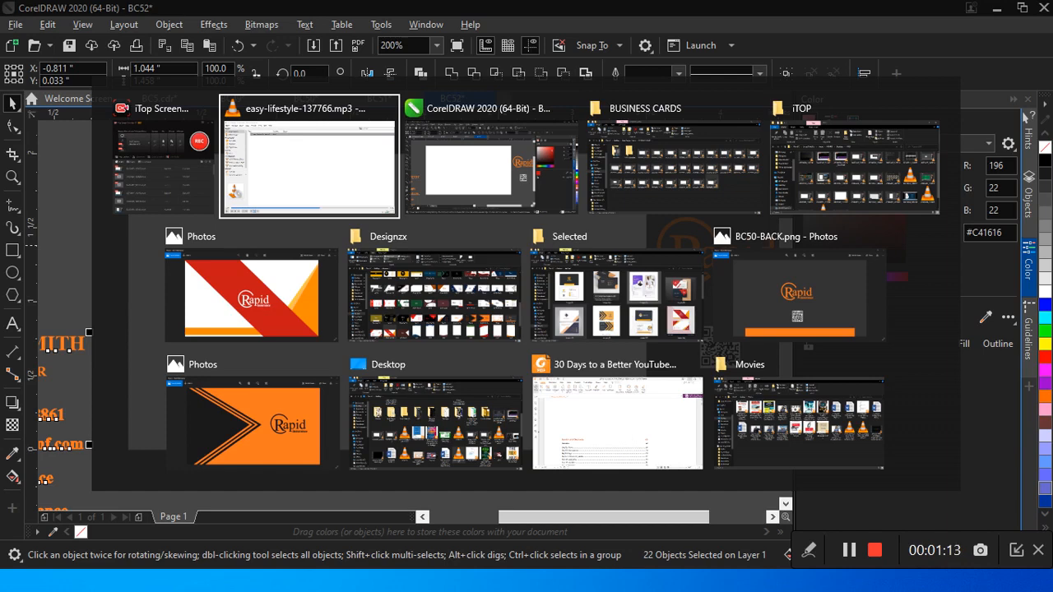
pyautogui.press('Escape')
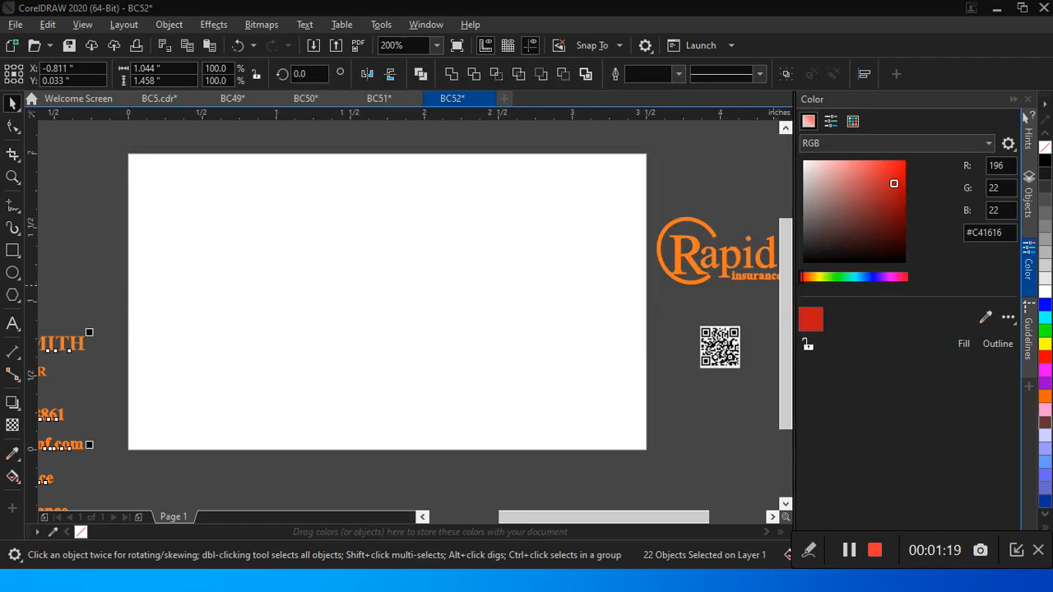
pyautogui.hotkey('alt', 'Tab')
pyautogui.hotkey('alt', 'Tab')
pyautogui.hotkey('alt', 'Tab')
pyautogui.hotkey('alt', 'Tab')
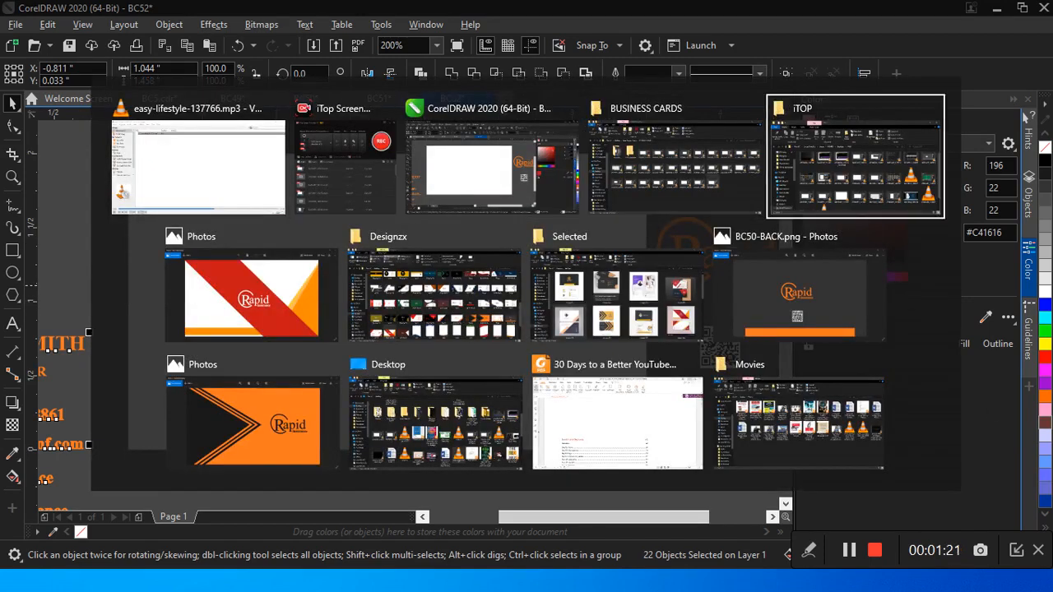
pyautogui.hotkey('alt', 'Tab')
pyautogui.hotkey('alt', 'Tab')
pyautogui.hotkey('alt', 'Tab')
pyautogui.press('Escape')
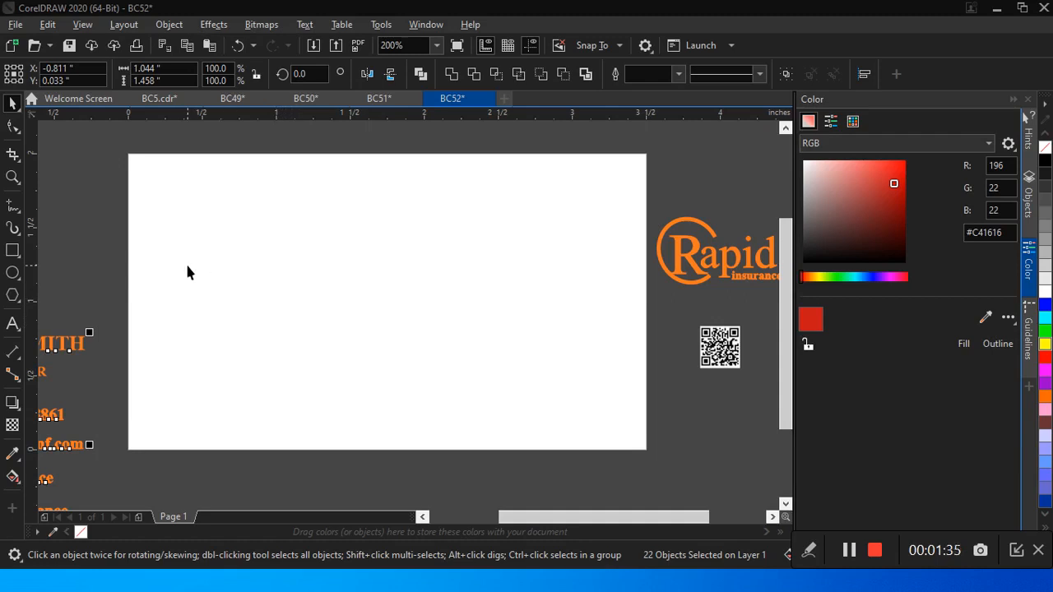
# Step: Create a page-sized rectangle of 3.5 × 2 inches, fill it white and set its outline width to None
pyautogui.click(13, 252)
pyautogui.doubleClick(15, 253)
pyautogui.click(12, 104)
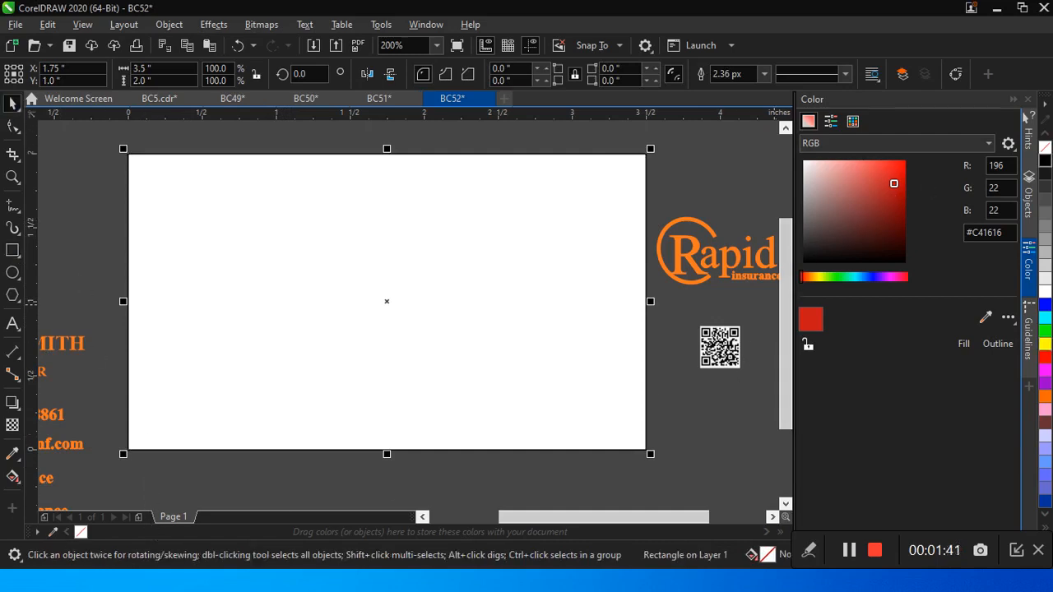
pyautogui.click(1043, 294)
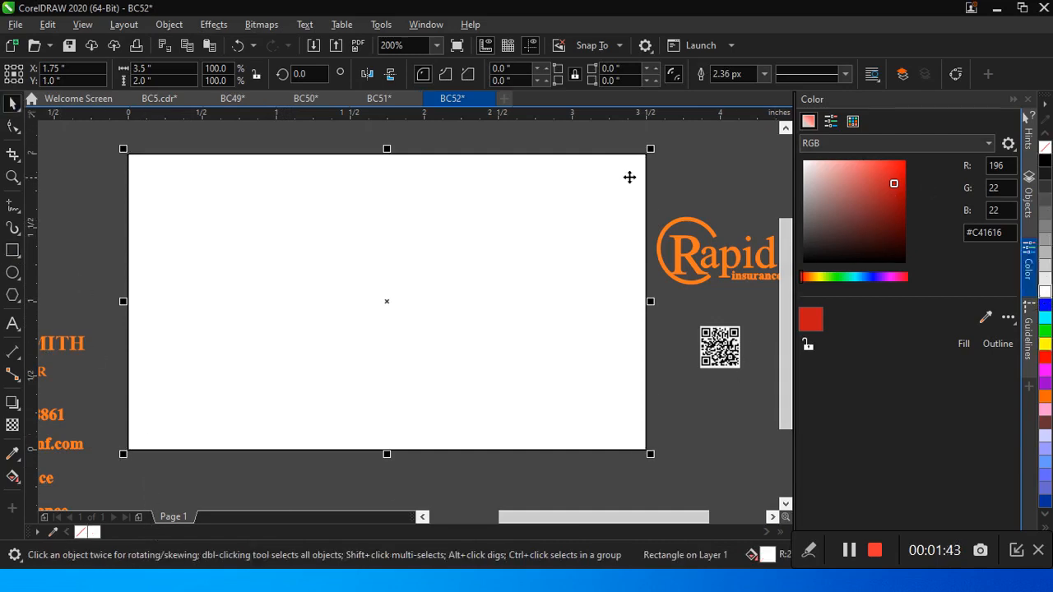
pyautogui.click(763, 75)
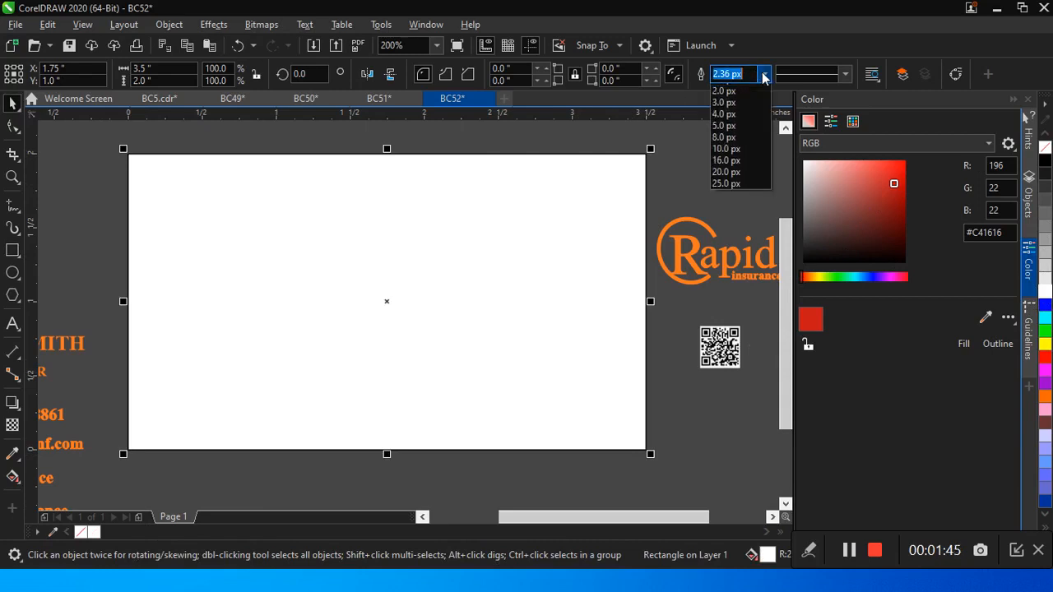
pyautogui.click(724, 90)
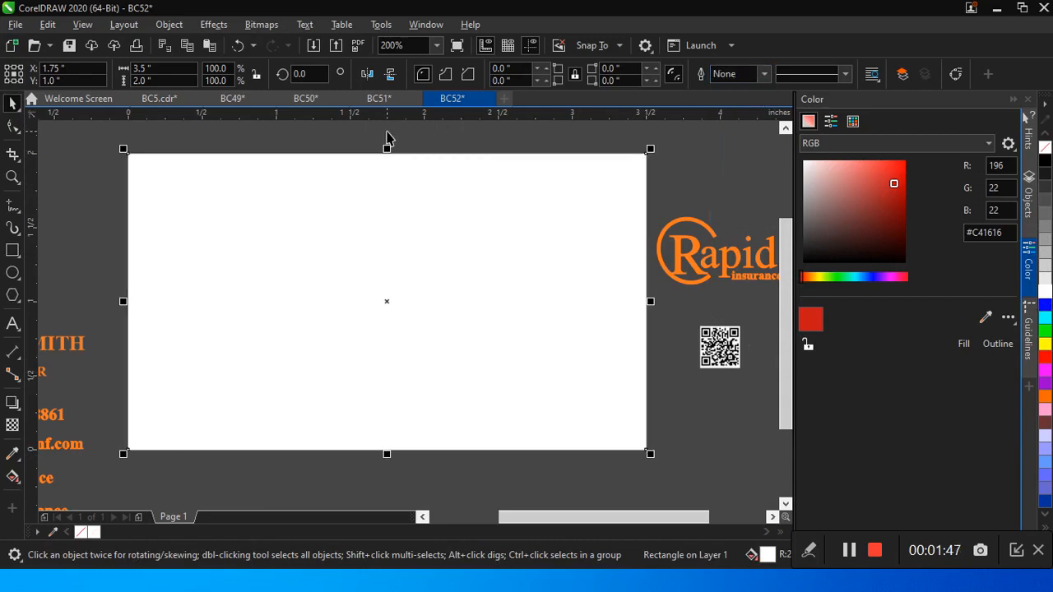
# Step: Round all four corners of the white card rectangle to a 0.1 inch radius
pyautogui.click(546, 69)
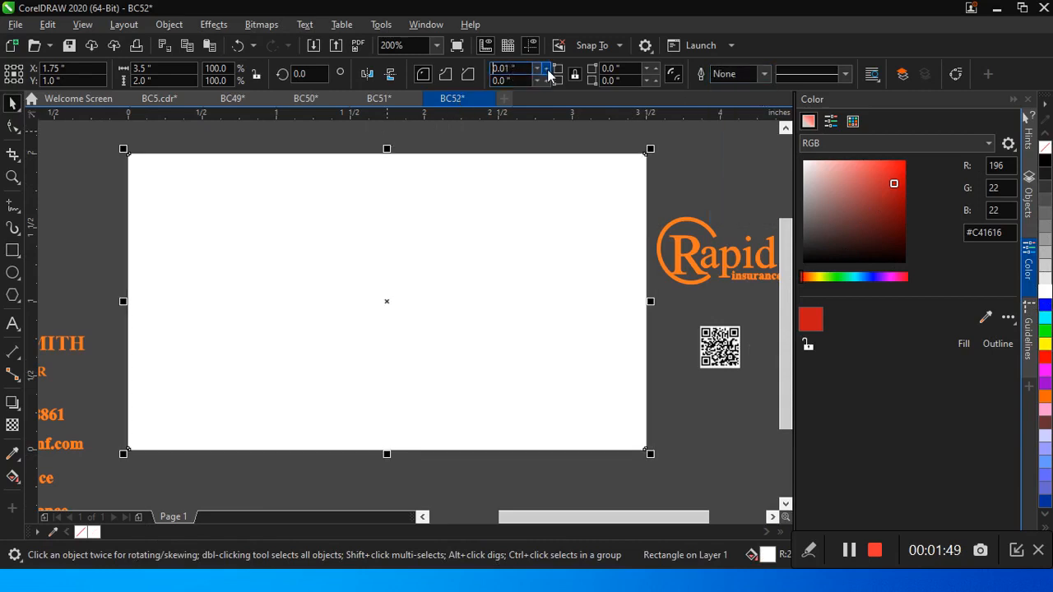
pyautogui.click(547, 69)
pyautogui.click(547, 70)
pyautogui.click(537, 81)
pyautogui.click(537, 81)
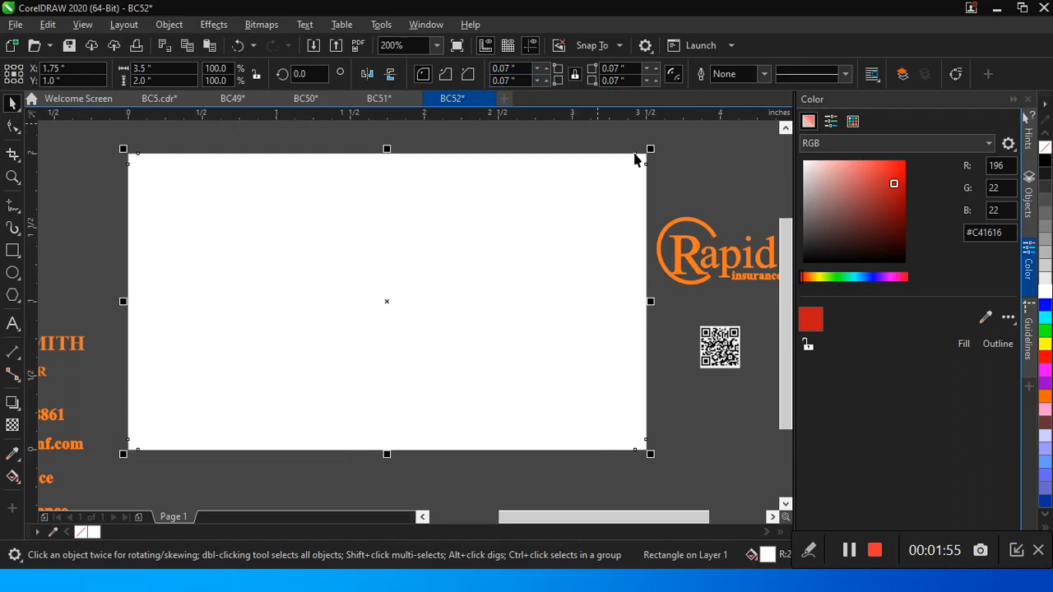
pyautogui.click(648, 68)
pyautogui.click(659, 70)
pyautogui.click(658, 70)
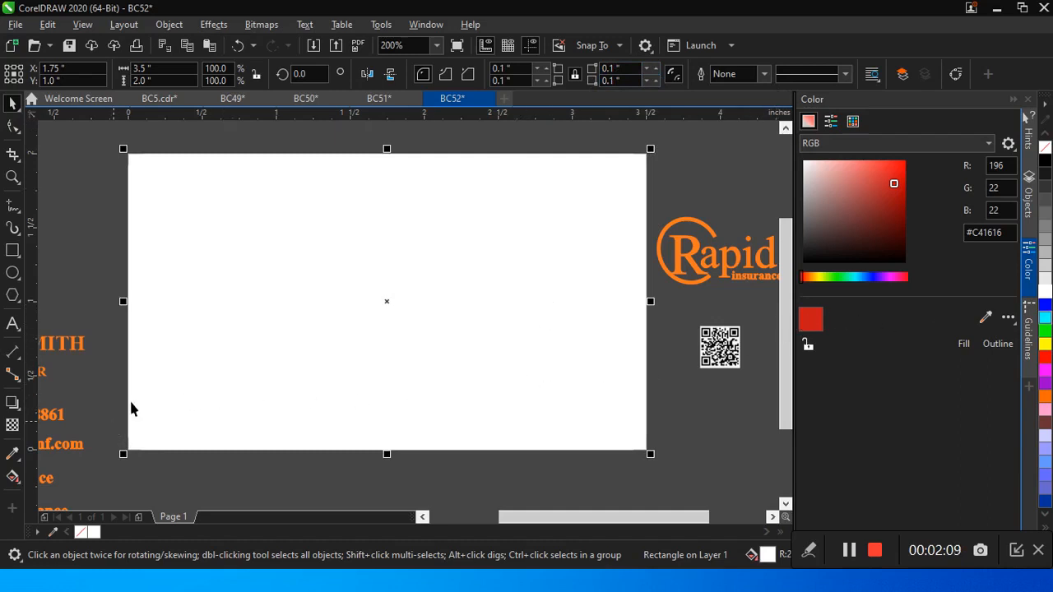
# Step: Make a shortened copy of the card rectangle, about 0.61 inch tall along the upper edge, and fill it dark blue
pyautogui.click(294, 360)
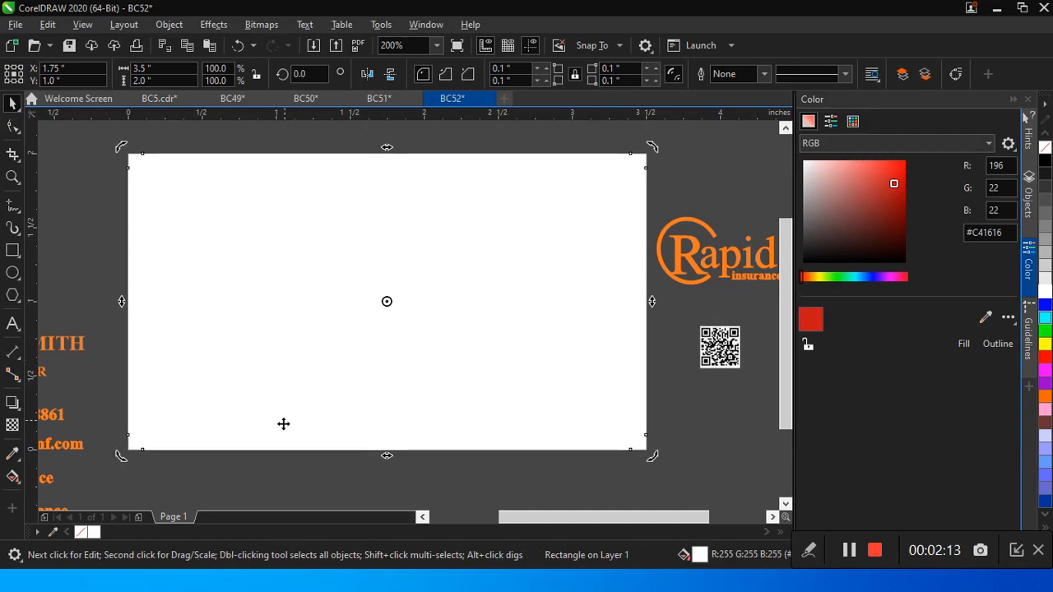
pyautogui.click(421, 407)
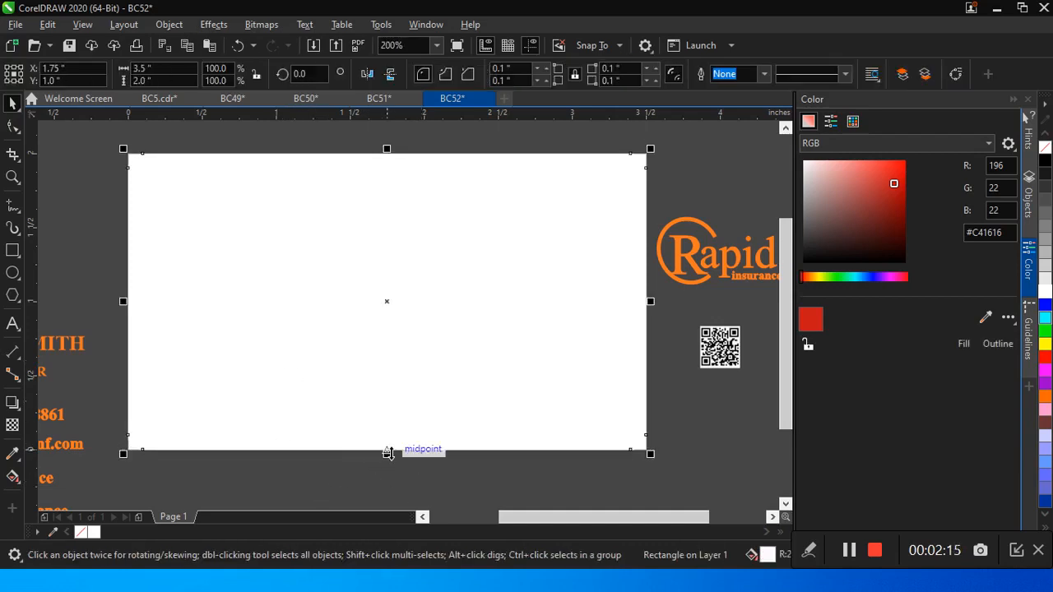
pyautogui.moveTo(387, 454); pyautogui.dragTo(441, 257)
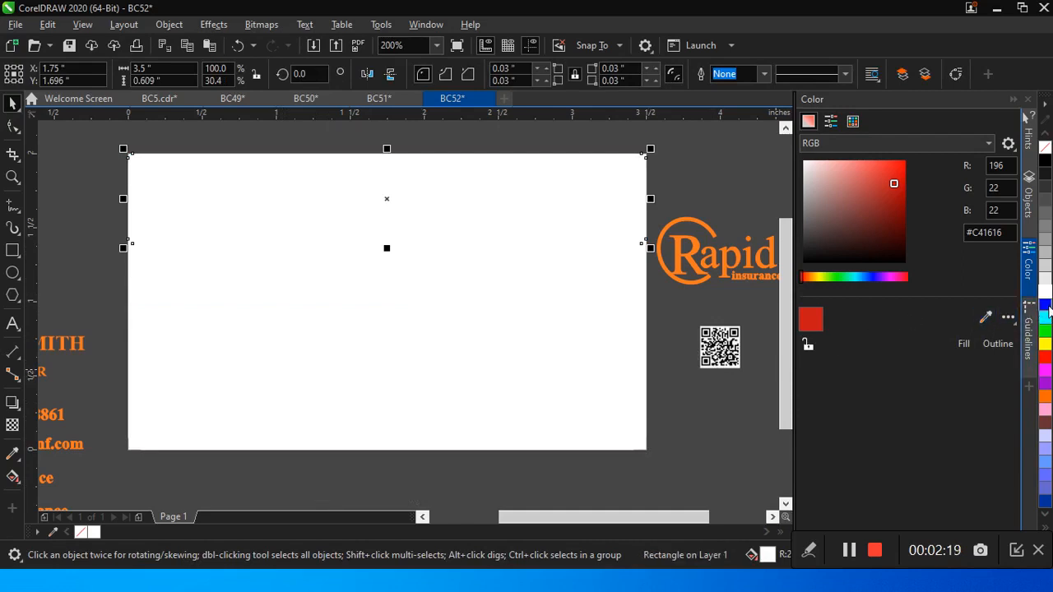
pyautogui.moveTo(1049, 308); pyautogui.dragTo(1034, 335)
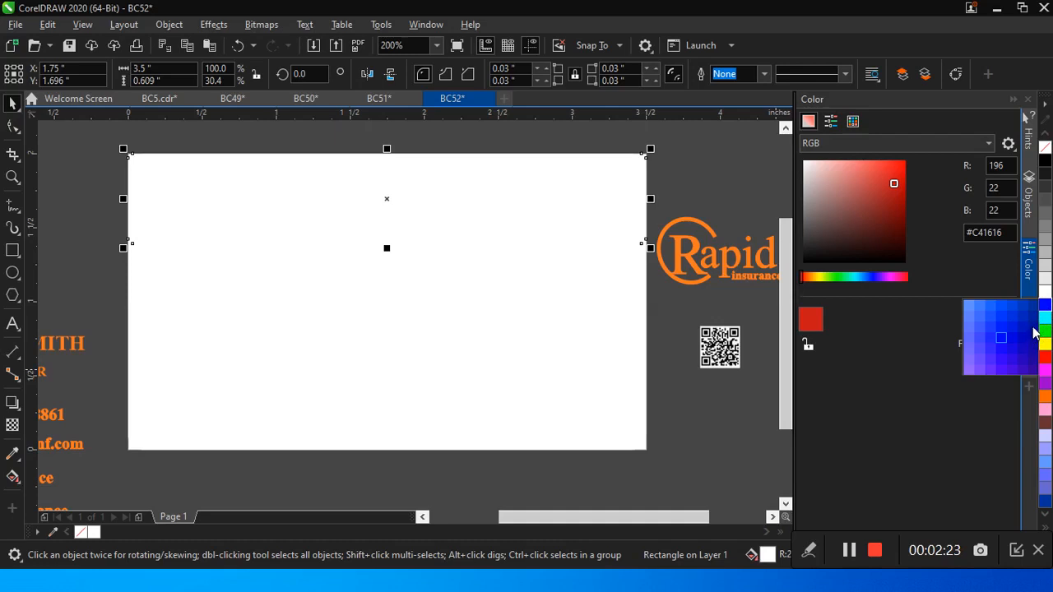
pyautogui.click(1034, 332)
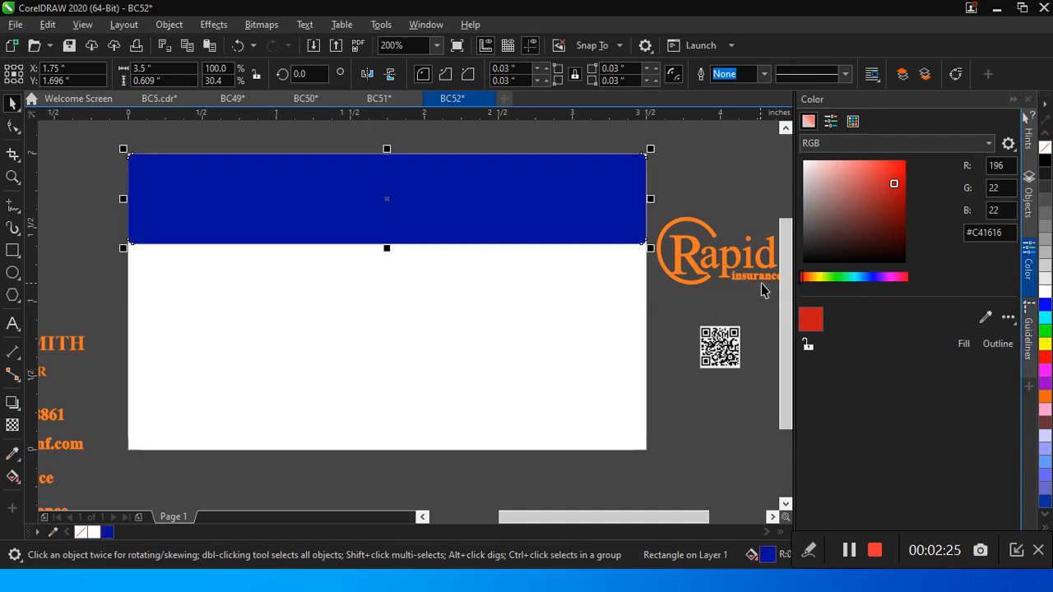
# Step: Enlarge the blue band to about 3.78 × 0.85 inches, overhanging both sides of the card, and PowerClip it inside the white card rectangle
pyautogui.moveTo(387, 248); pyautogui.dragTo(383, 284)
pyautogui.moveTo(121, 218); pyautogui.dragTo(96, 218)
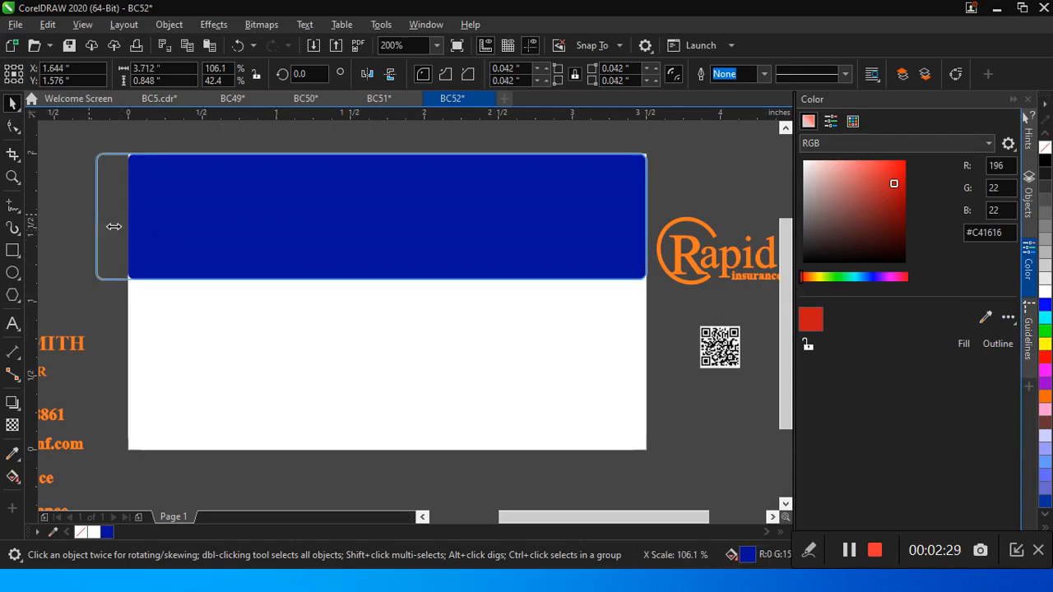
pyautogui.moveTo(651, 216); pyautogui.dragTo(660, 217)
pyautogui.rightClick(493, 220)
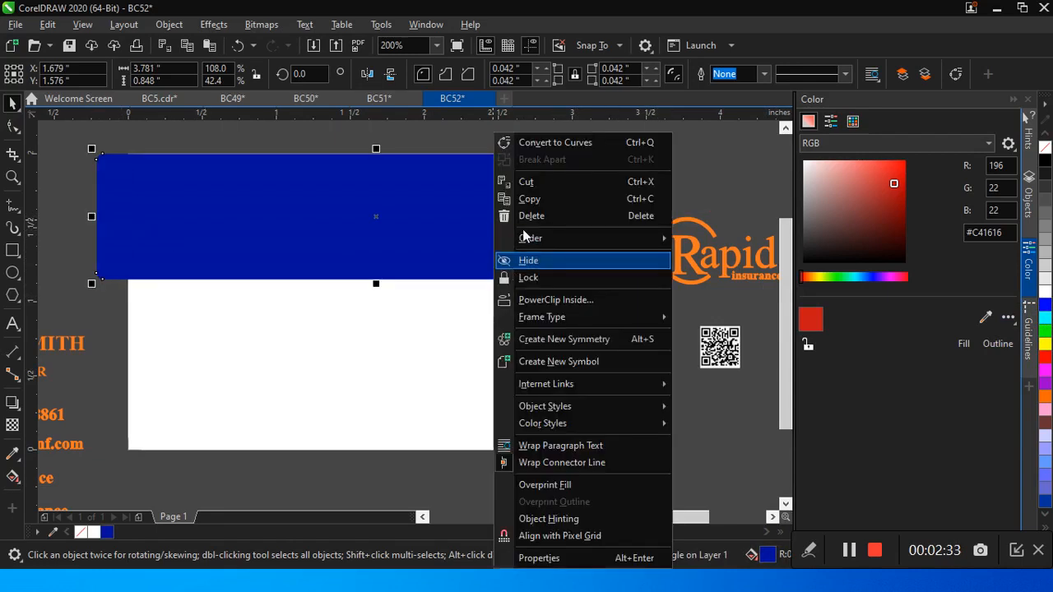
pyautogui.click(555, 304)
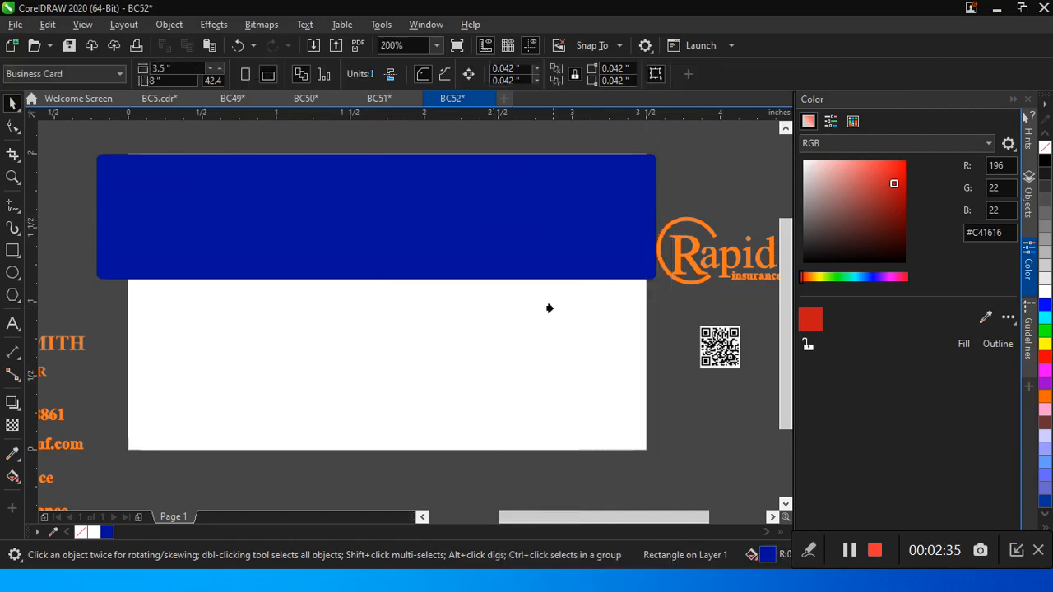
pyautogui.click(445, 329)
# Step: In the card's PowerClip contents, stretch a copy of the blue band down to about 1.13 inches tall and fill it black
pyautogui.rightClick(415, 239)
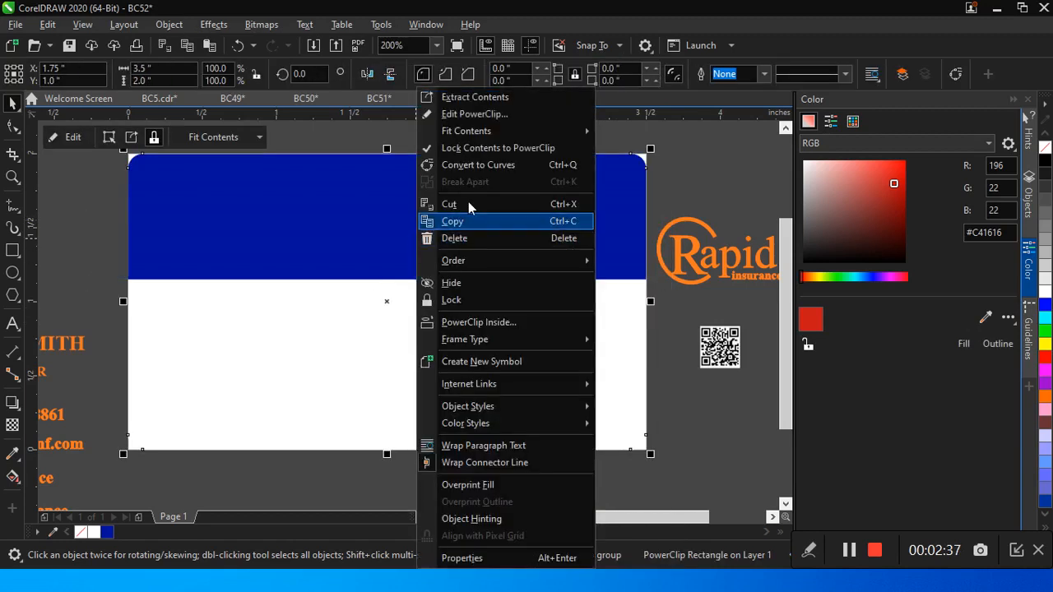
pyautogui.click(482, 113)
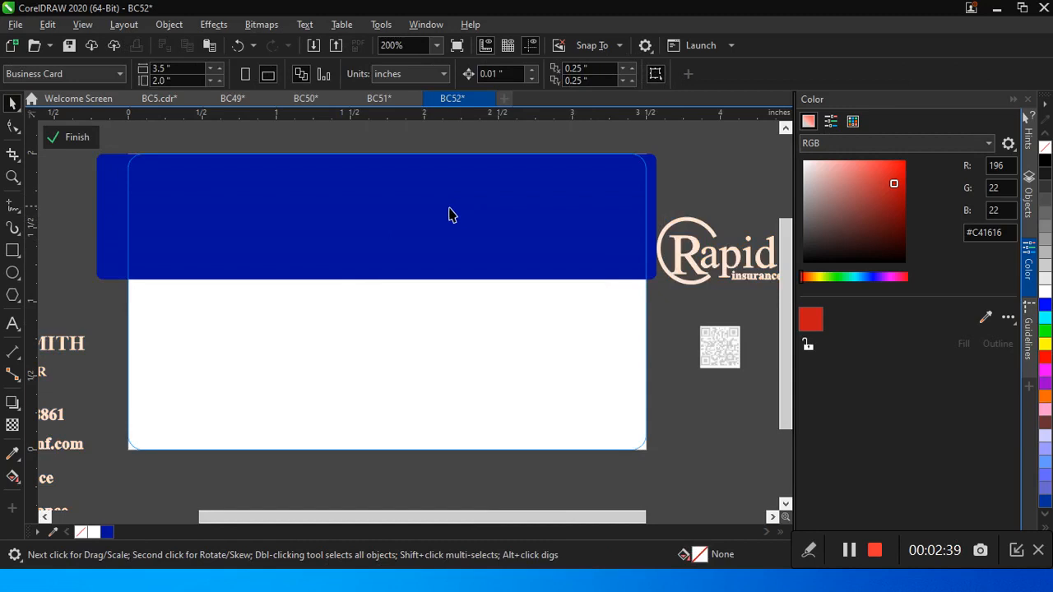
pyautogui.click(411, 257)
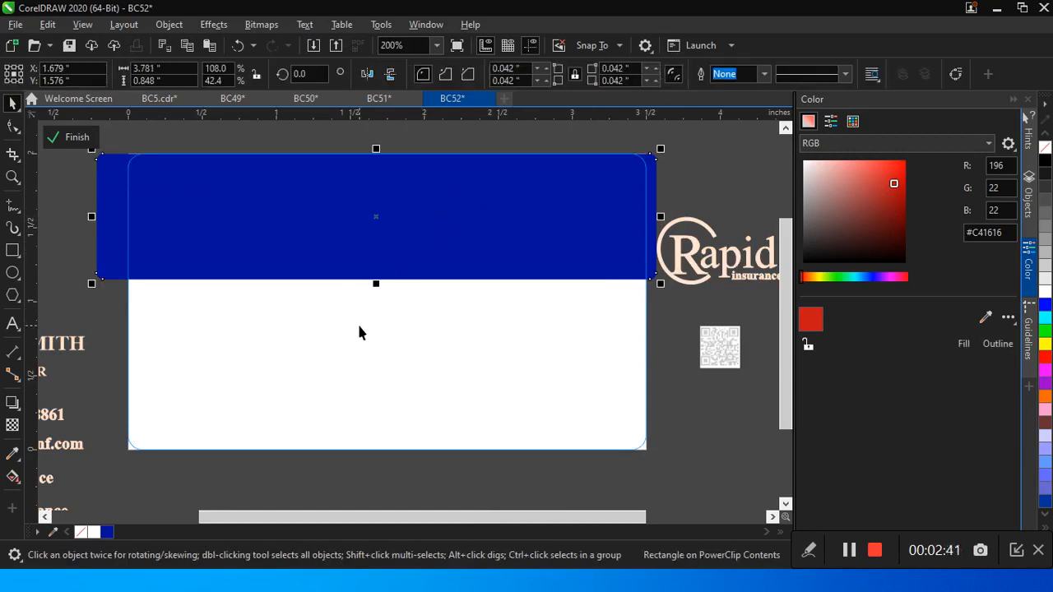
pyautogui.moveTo(376, 284); pyautogui.dragTo(380, 325)
pyautogui.click(383, 268)
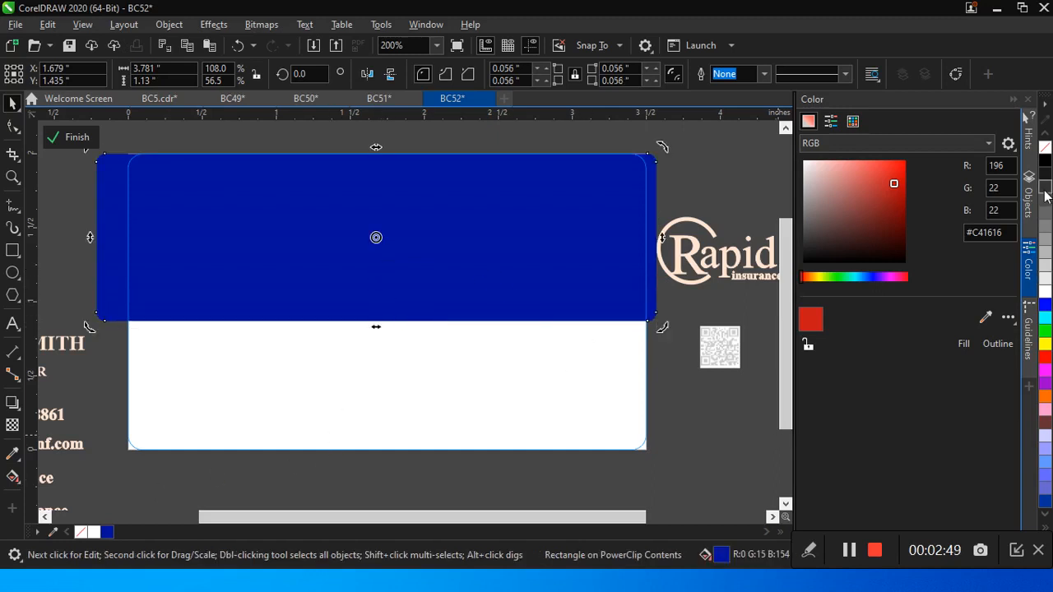
pyautogui.click(1045, 161)
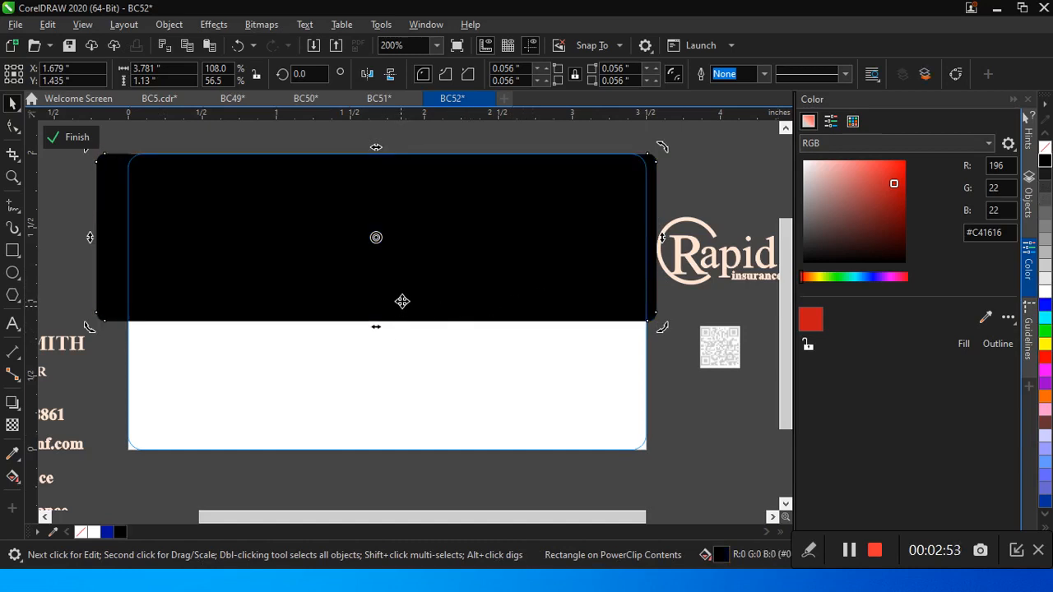
# Step: Make a shorter copy of the black band, about 0.88 inch tall, and fill it with the document's dark blue
pyautogui.click(382, 302)
pyautogui.moveTo(376, 325); pyautogui.dragTo(390, 288)
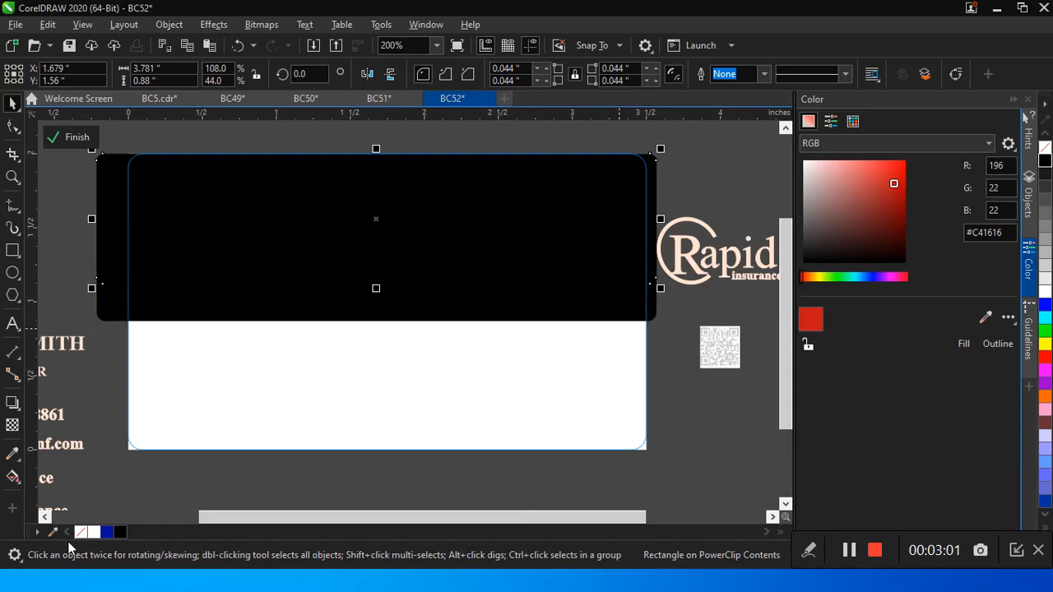
pyautogui.click(109, 534)
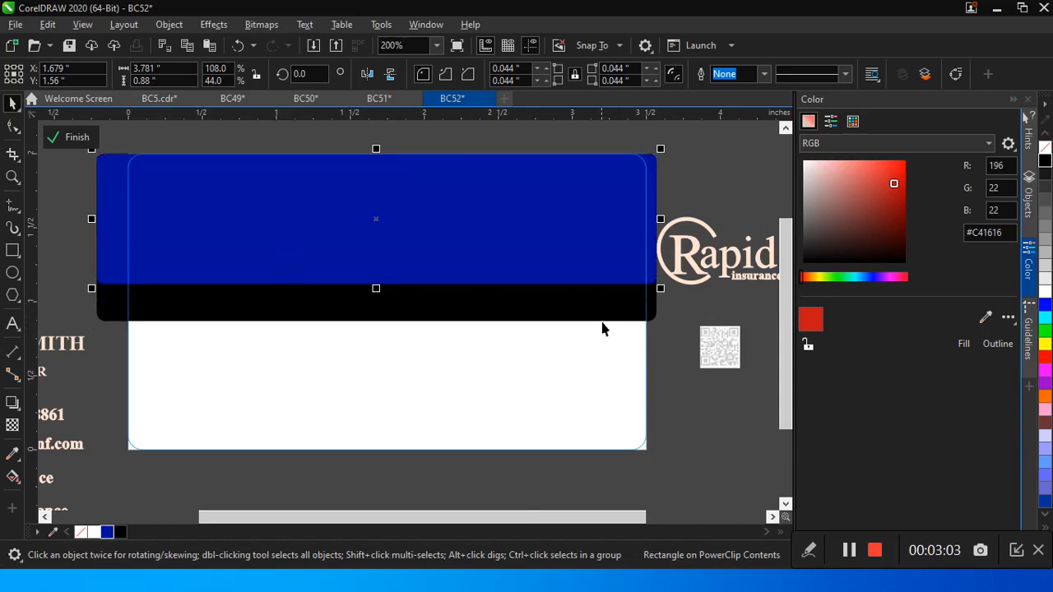
# Step: Nudge the blue band up and extend its top edge above the card, making the band about 0.95 inch tall
pyautogui.press('Down')
pyautogui.press('Up')
pyautogui.press('Up')
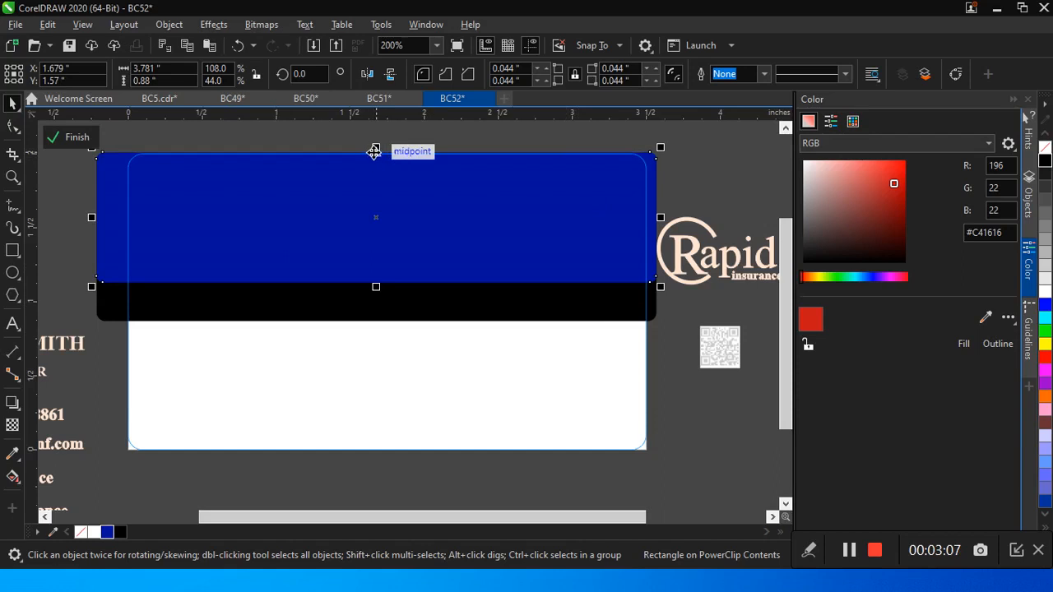
pyautogui.moveTo(375, 148); pyautogui.dragTo(376, 137)
# Step: Lengthen the black band downward to about 1.18 inches tall and nudge the blue band slightly down over it
pyautogui.click(429, 300)
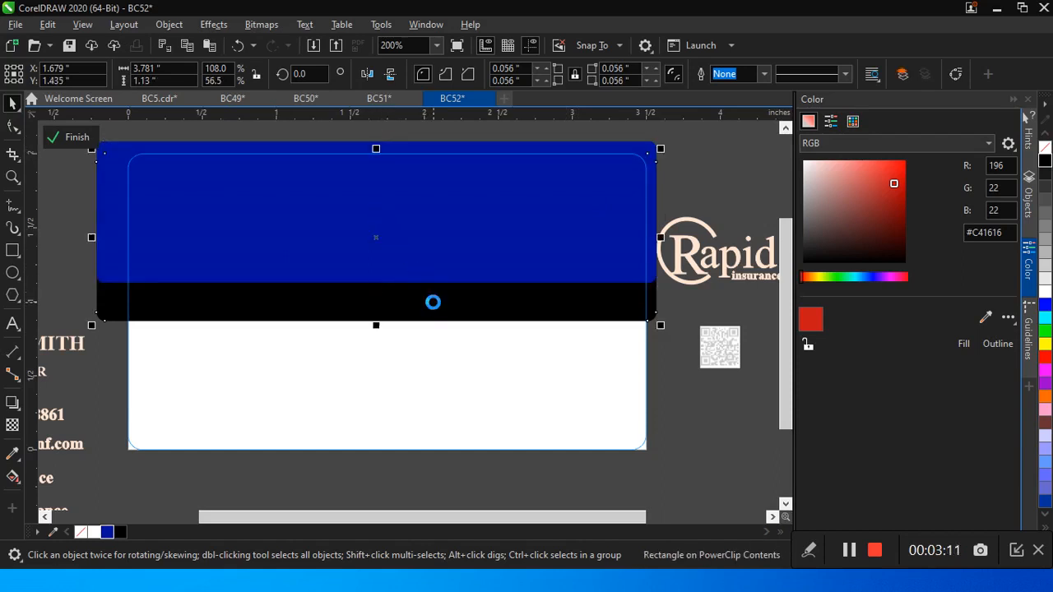
pyautogui.moveTo(376, 324); pyautogui.dragTo(376, 330)
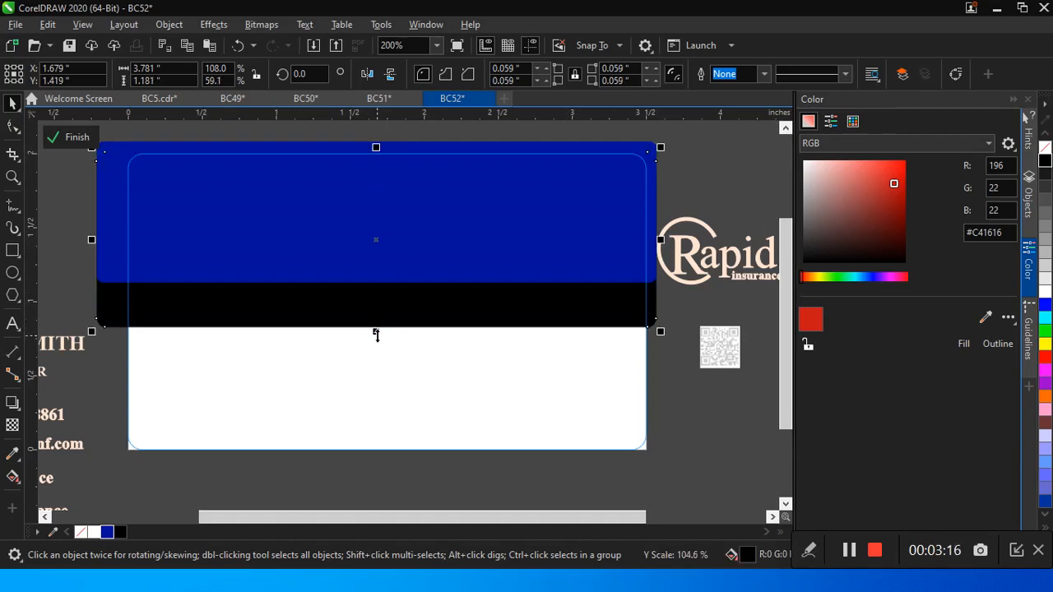
pyautogui.click(391, 204)
pyautogui.press('Down')
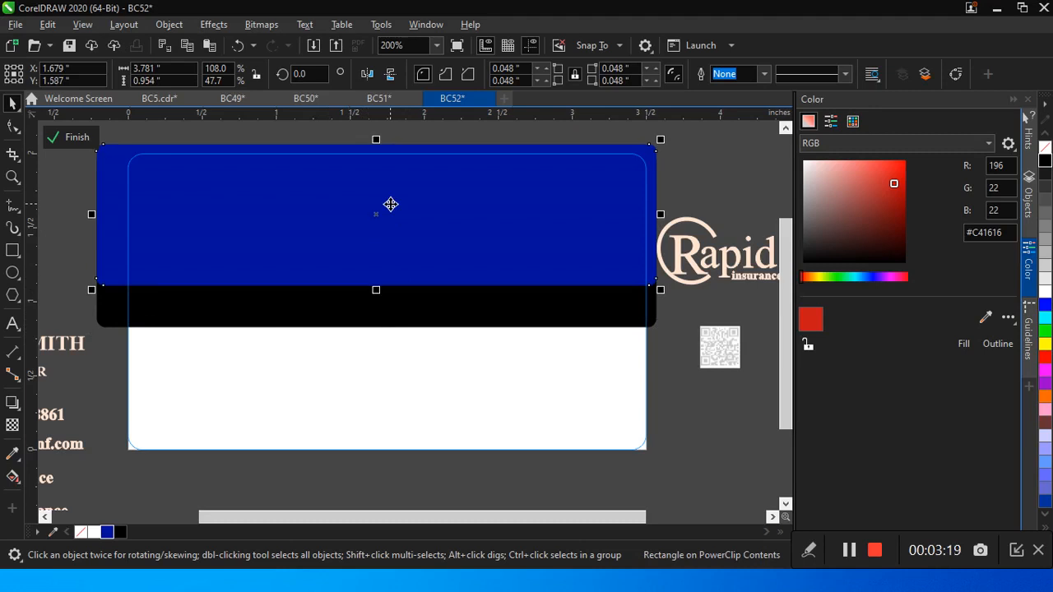
# Step: Copy the blue band downward, set its corner radius to 0, shrink it to about 0.34 inch tall and place it below the black band
pyautogui.click(421, 235)
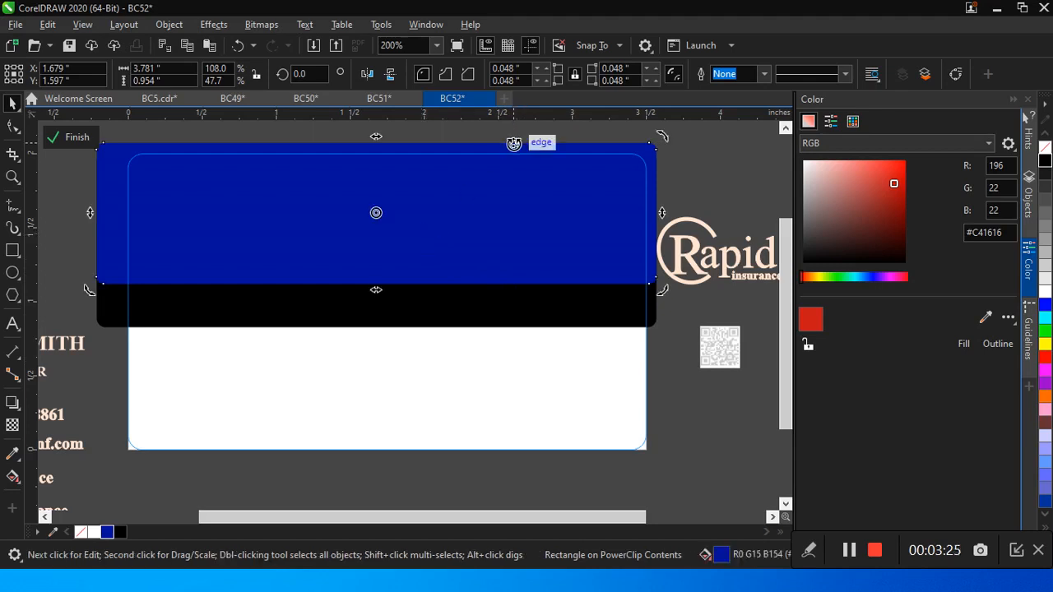
pyautogui.moveTo(456, 192); pyautogui.dragTo(455, 327)
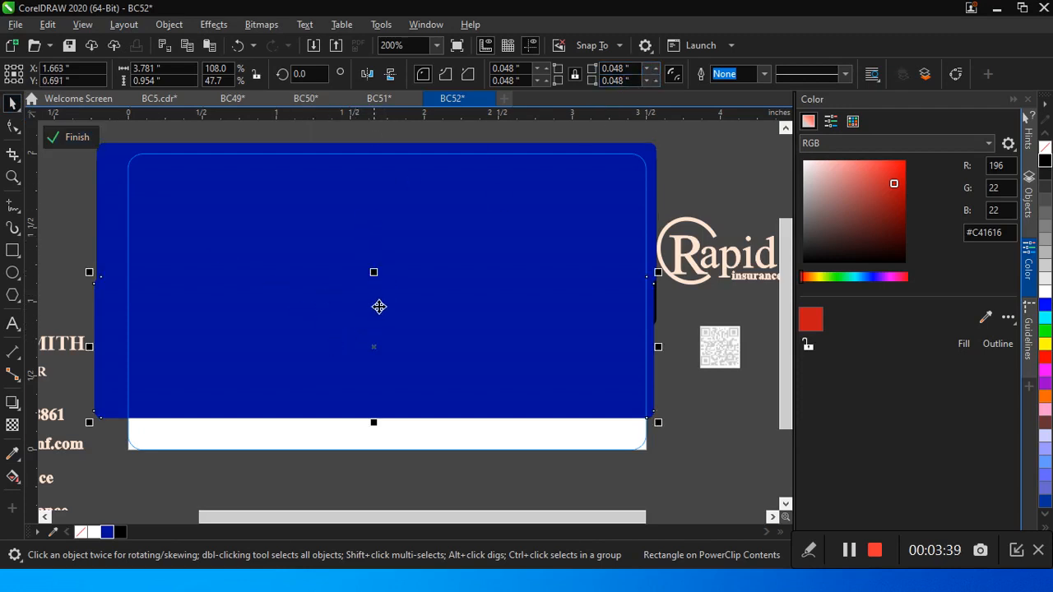
pyautogui.click(541, 73)
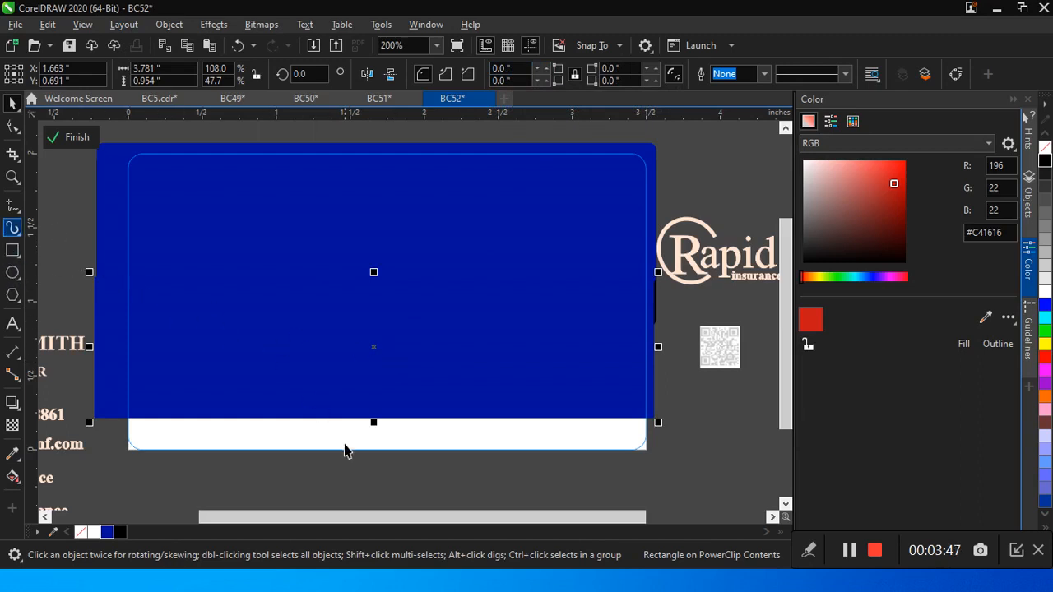
pyautogui.moveTo(373, 422); pyautogui.dragTo(390, 327)
pyautogui.moveTo(315, 305); pyautogui.dragTo(319, 377)
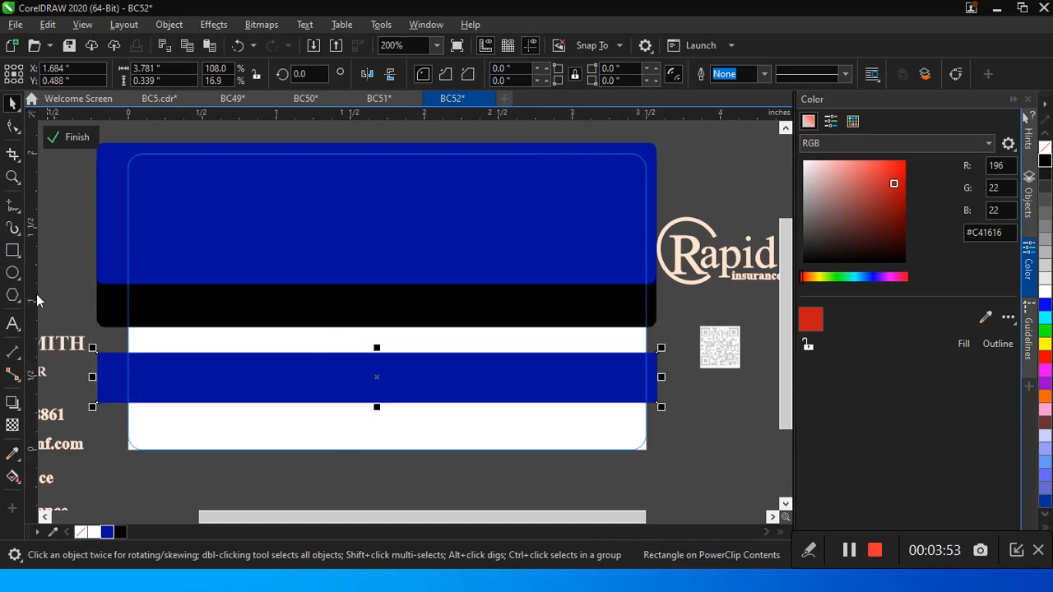
# Step: Convert the square-cornered lower blue band to curves
pyautogui.click(11, 129)
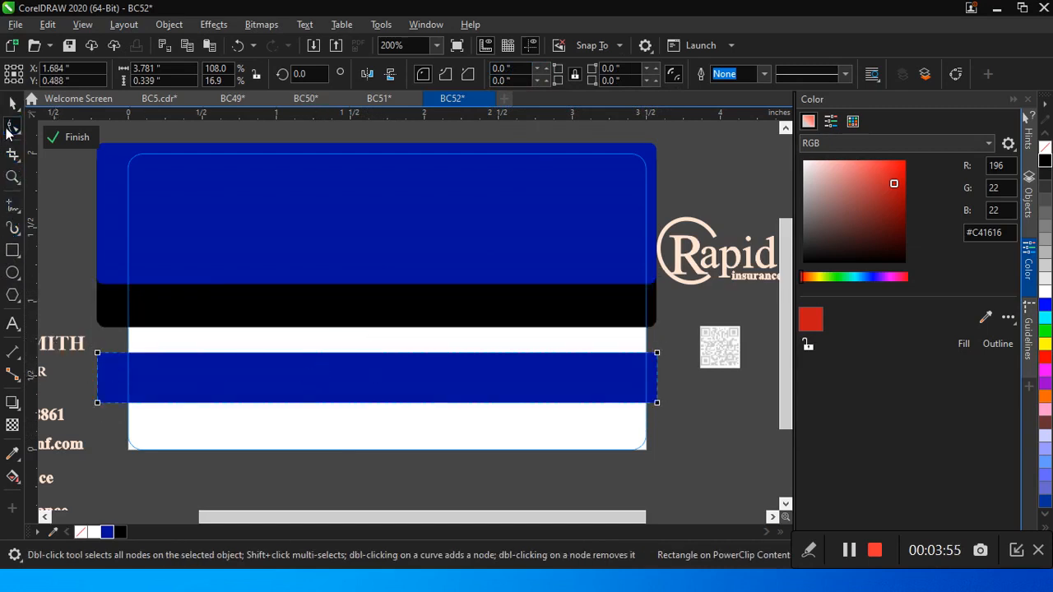
pyautogui.hotkey('ctrl', 'q')
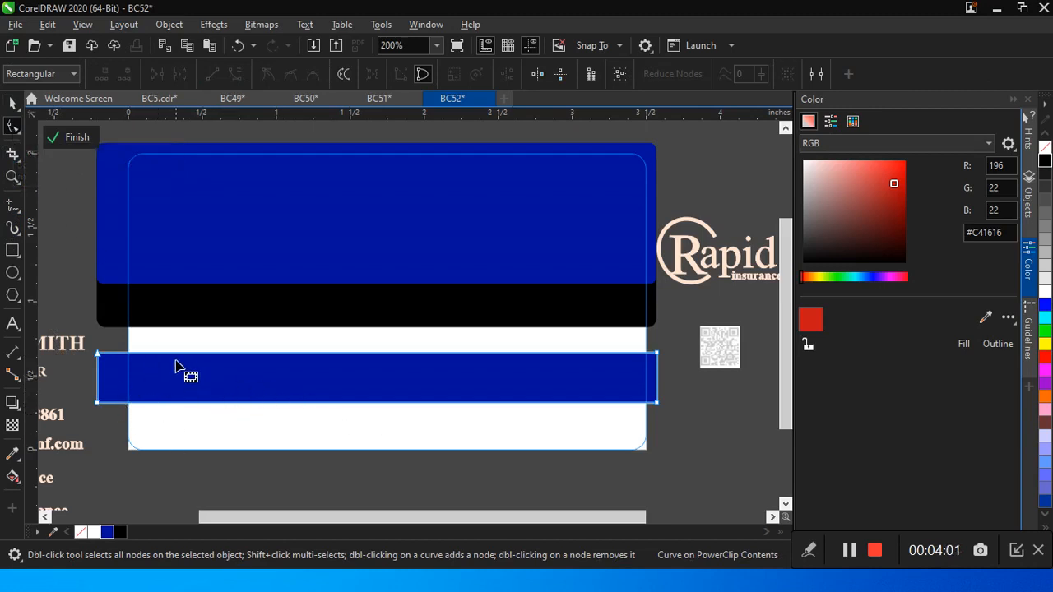
pyautogui.click(12, 103)
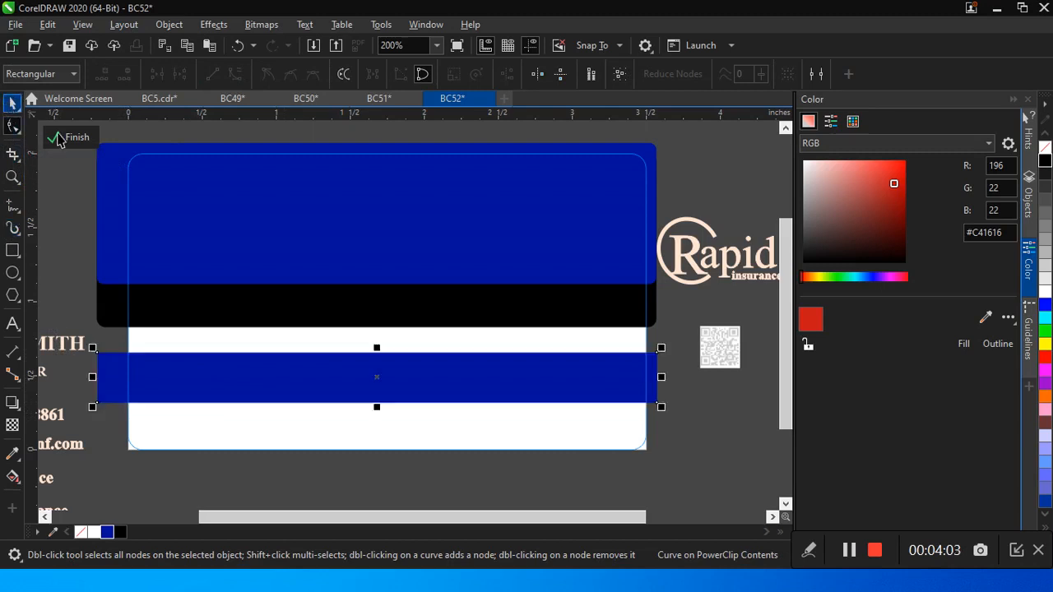
# Step: Shorten the lower blue band to about 2.15 inches wide and move it over the black band's lower edge, past the card's right side
pyautogui.moveTo(661, 377); pyautogui.dragTo(389, 385)
pyautogui.moveTo(270, 373); pyautogui.dragTo(565, 331)
pyautogui.press('Left')
pyautogui.press('Left')
pyautogui.press('Left')
pyautogui.press('Left')
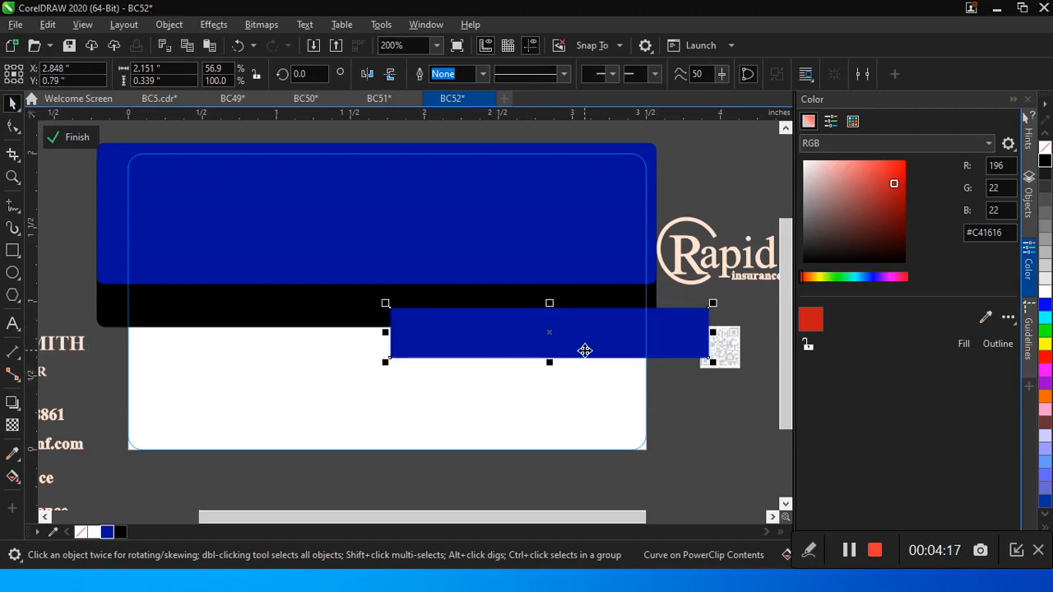
pyautogui.press('Right')
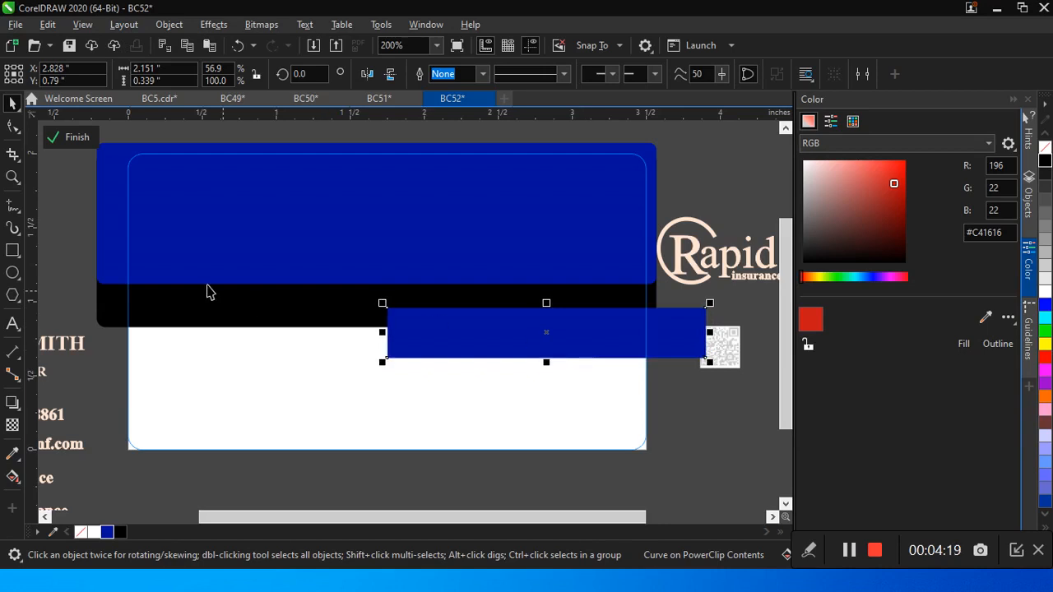
# Step: Slant the small blue band's left end by adding a node on its bottom edge and deleting its lower-left corner node
pyautogui.click(12, 125)
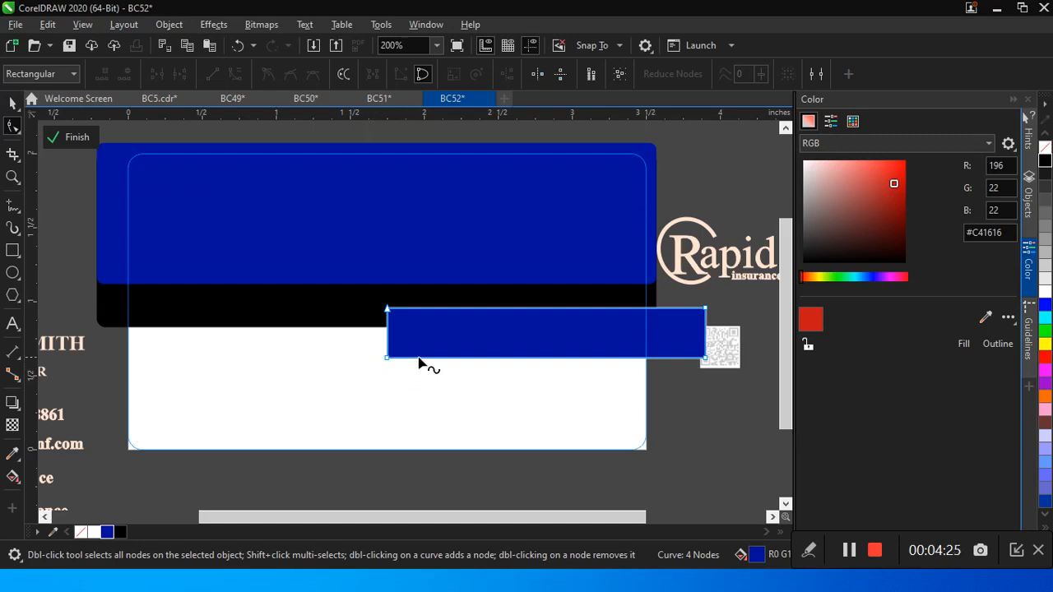
pyautogui.click(420, 360)
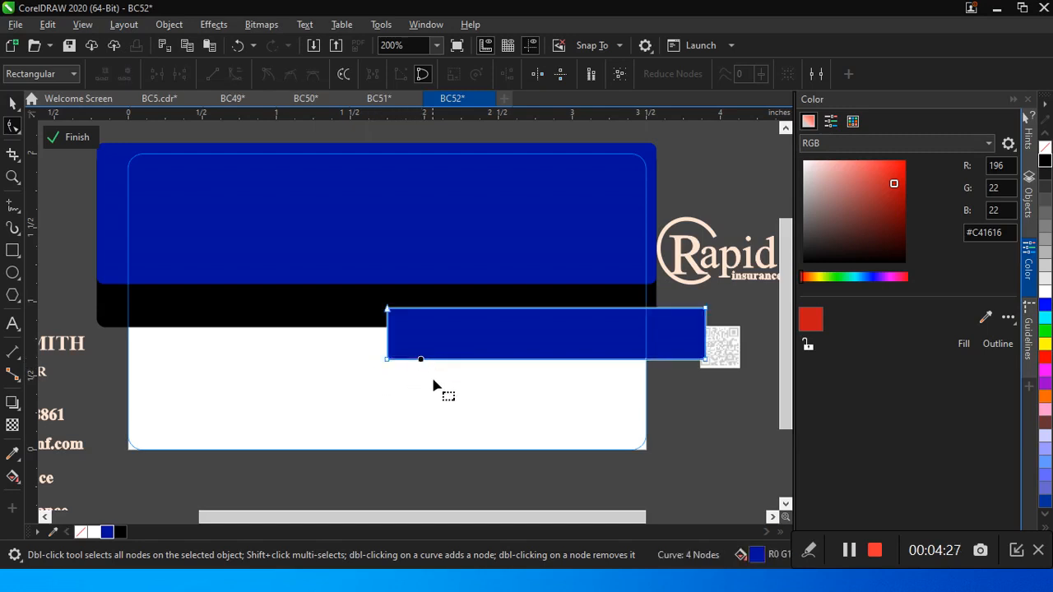
pyautogui.hotkey('ctrl', 'z')
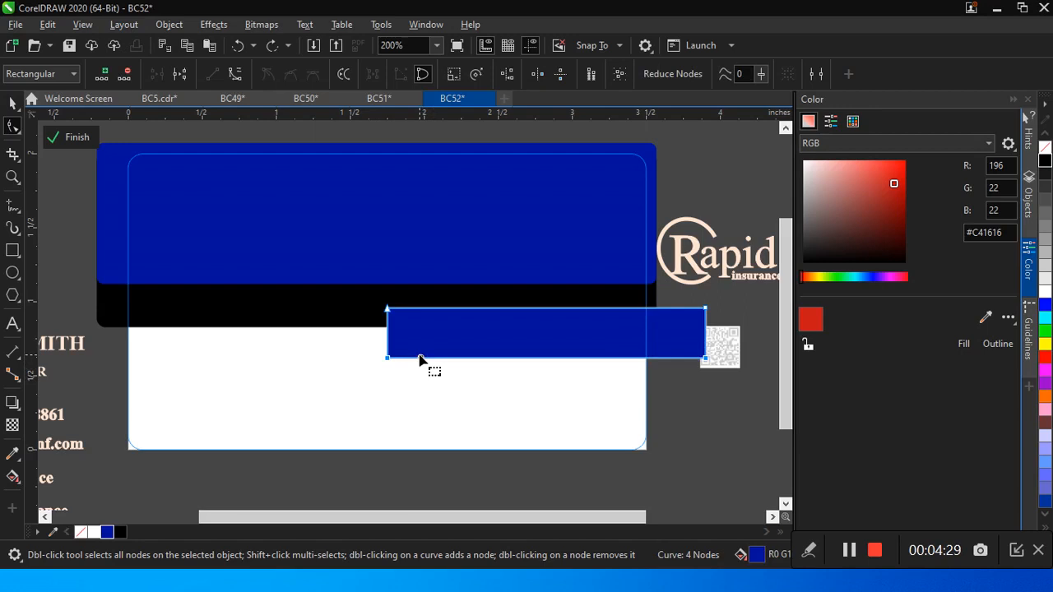
pyautogui.doubleClick(421, 359)
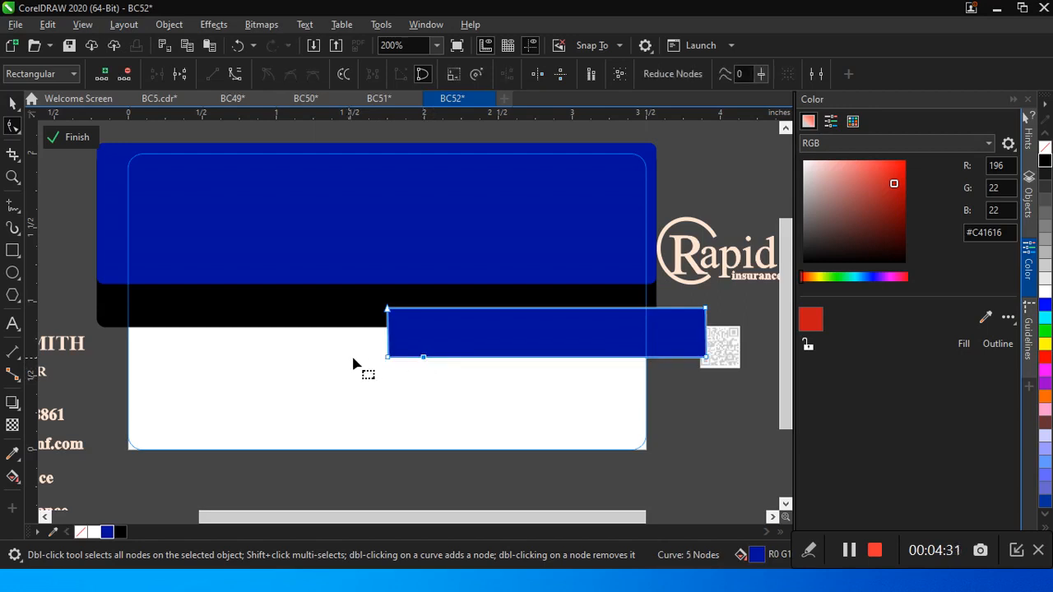
pyautogui.doubleClick(388, 358)
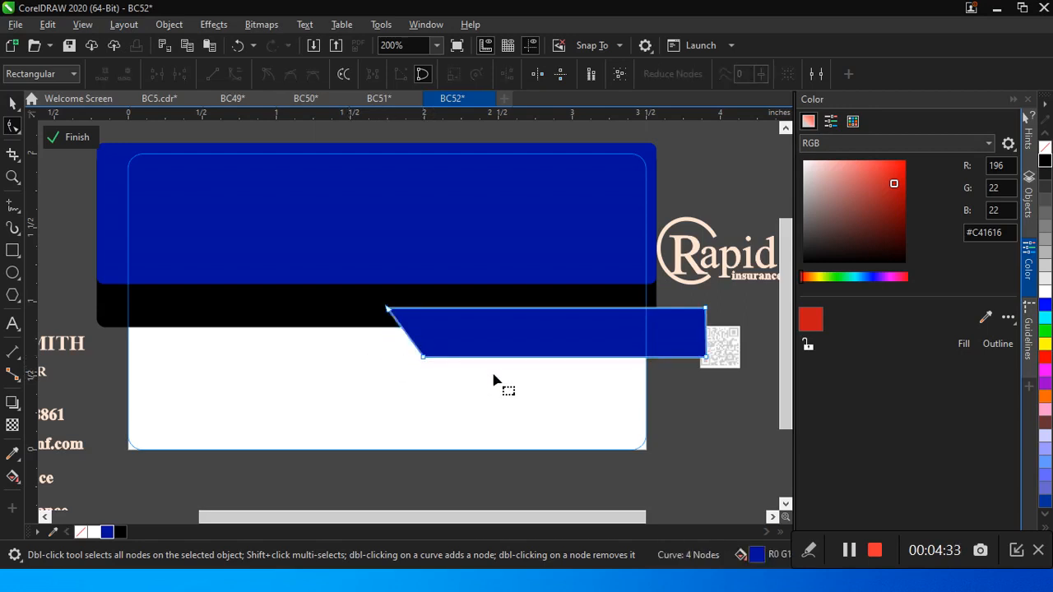
pyautogui.click(14, 105)
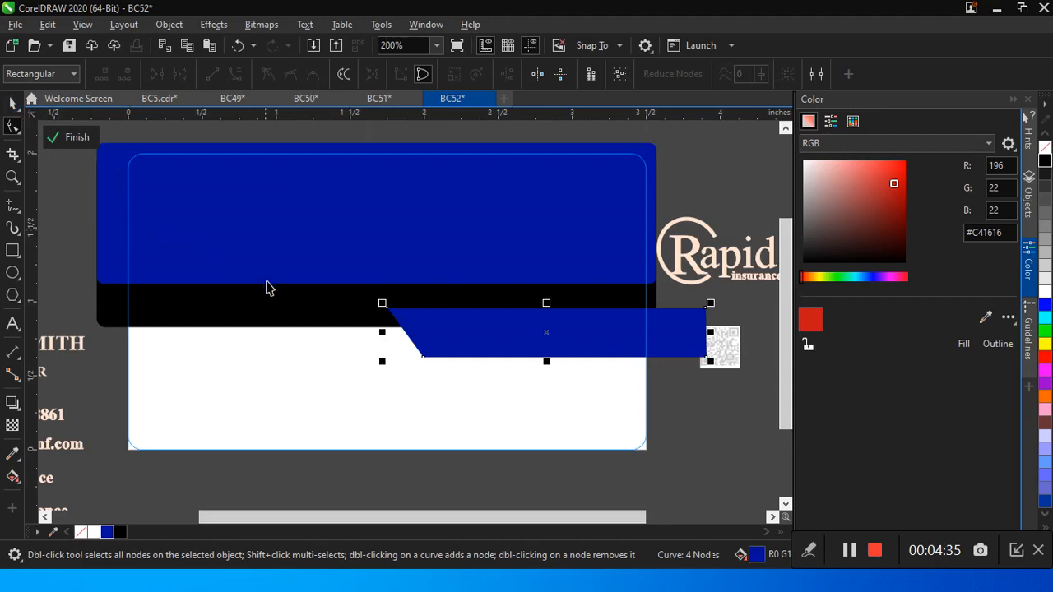
# Step: Nudge the slanted blue band slightly up over the black band and finish editing the PowerClip
pyautogui.press('space')
pyautogui.press('Up')
pyautogui.press('Up')
pyautogui.press('Up')
pyautogui.press('Up')
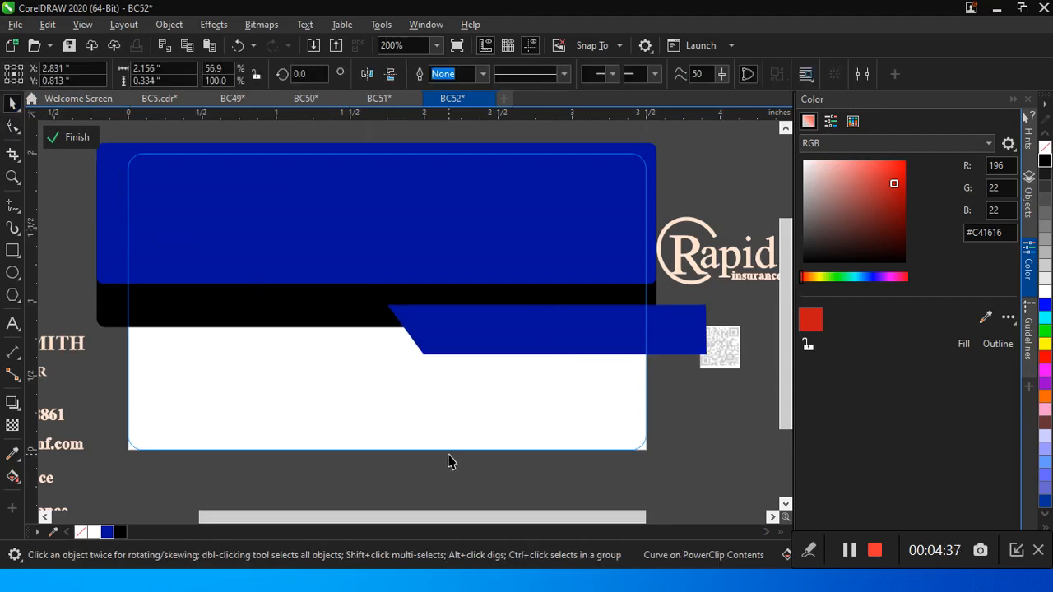
pyautogui.rightClick(419, 298)
pyautogui.click(436, 147)
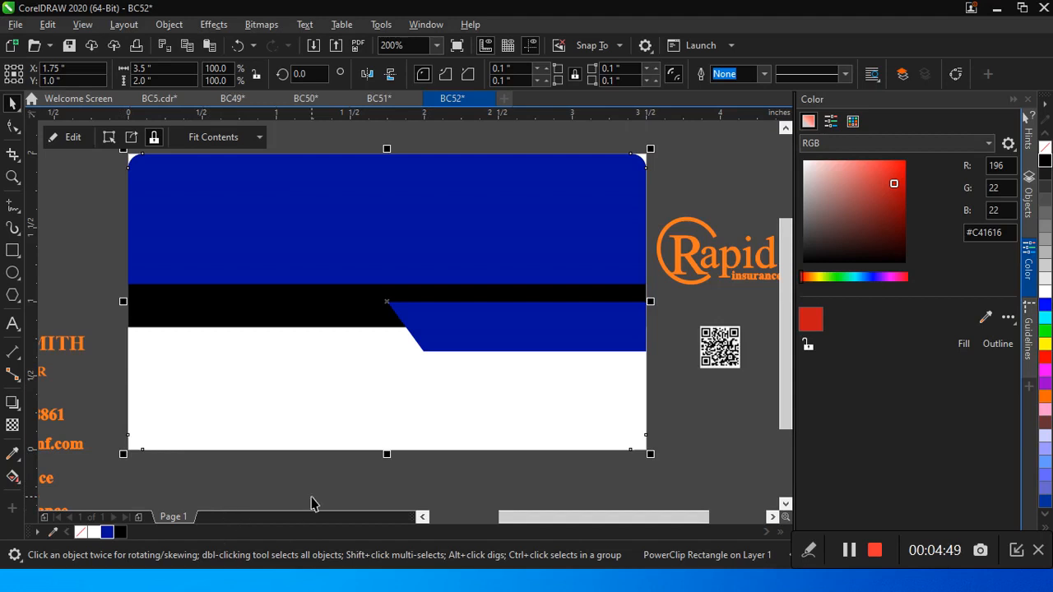
# Step: Move the Rapid insurance logo onto the left side of the large blue band and color it all white
pyautogui.click(722, 258)
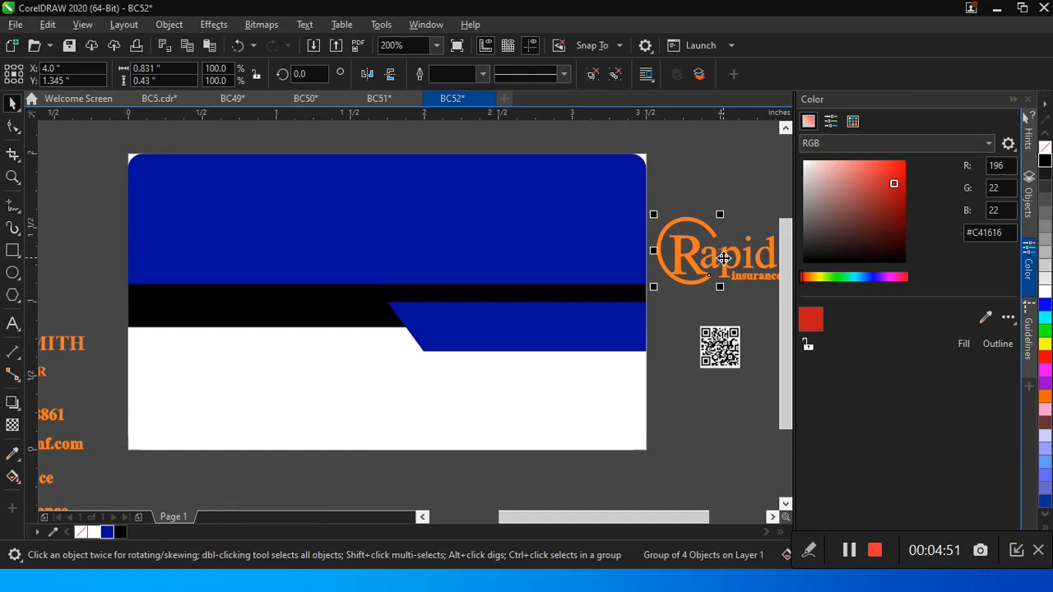
pyautogui.moveTo(723, 259); pyautogui.dragTo(220, 235)
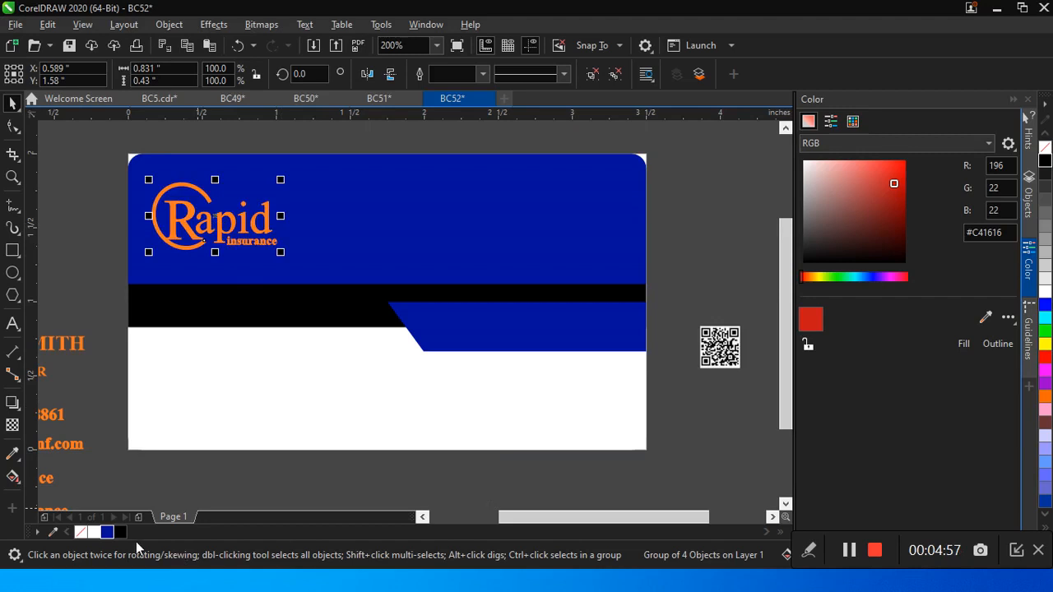
pyautogui.rightClick(95, 535)
pyautogui.doubleClick(95, 535)
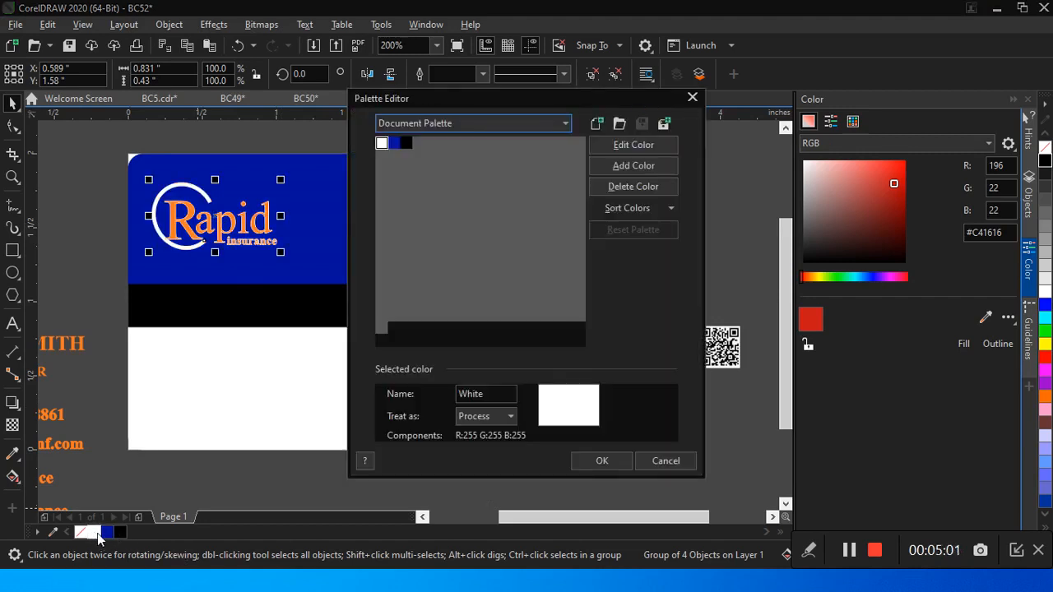
pyautogui.click(692, 97)
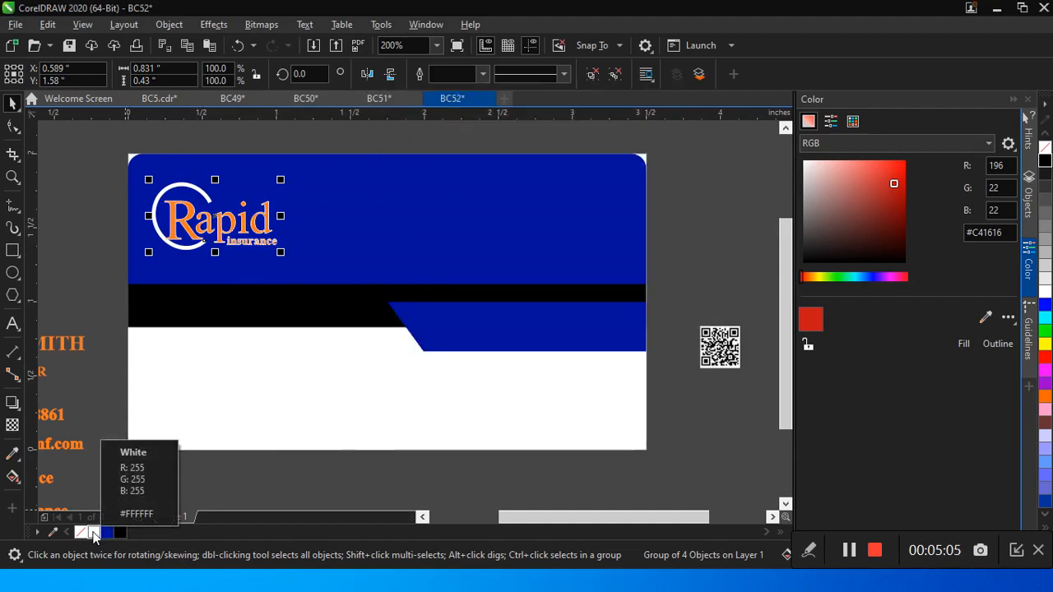
pyautogui.click(96, 533)
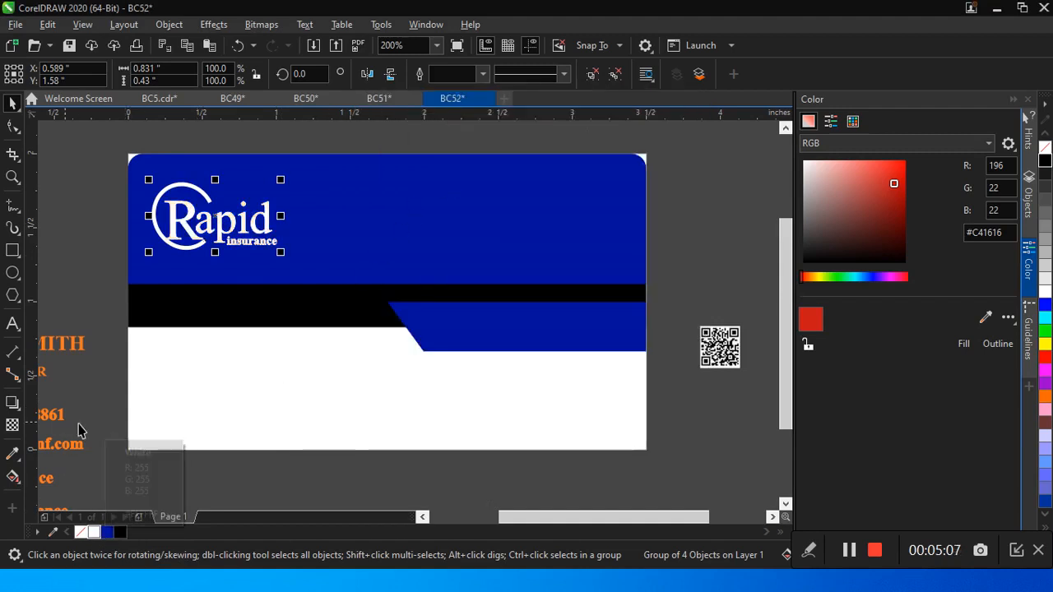
# Step: Place the QR code on the right side of the large blue band, nudging it to about X 3.18, Y 1.548 inches
pyautogui.moveTo(733, 348); pyautogui.dragTo(611, 222)
pyautogui.press('Right')
pyautogui.press('Right')
pyautogui.press('Right')
pyautogui.press('Right')
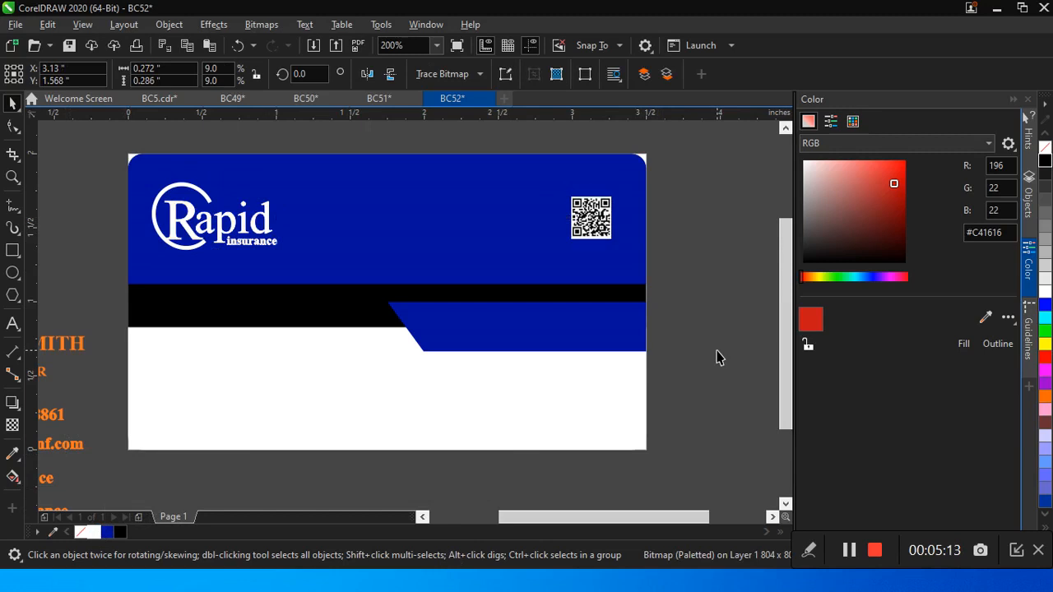
pyautogui.press('Down')
pyautogui.press('Down')
pyautogui.click(742, 367)
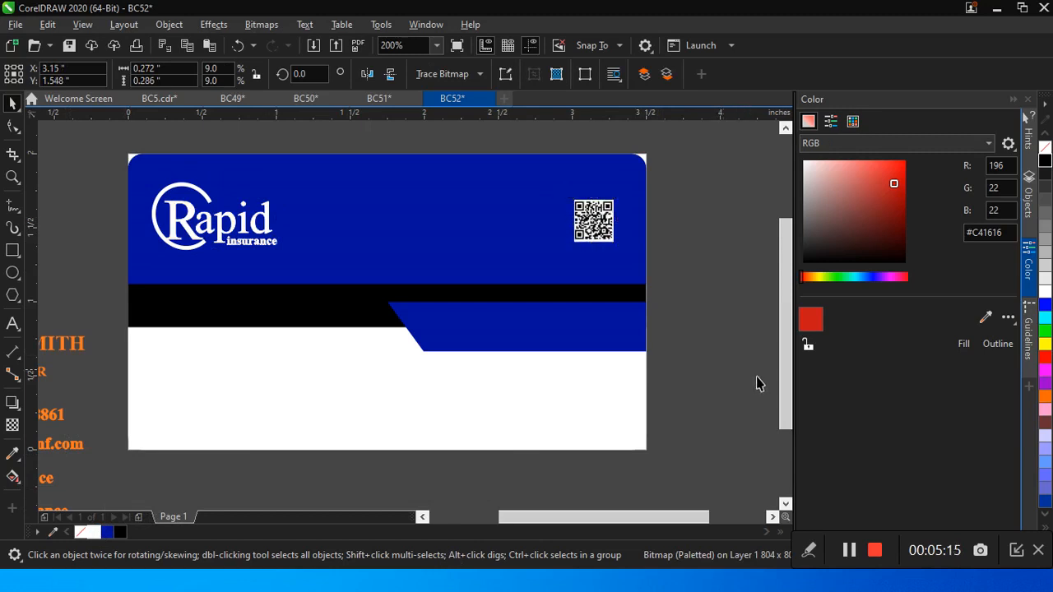
pyautogui.press('Right')
pyautogui.press('Right')
pyautogui.press('Right')
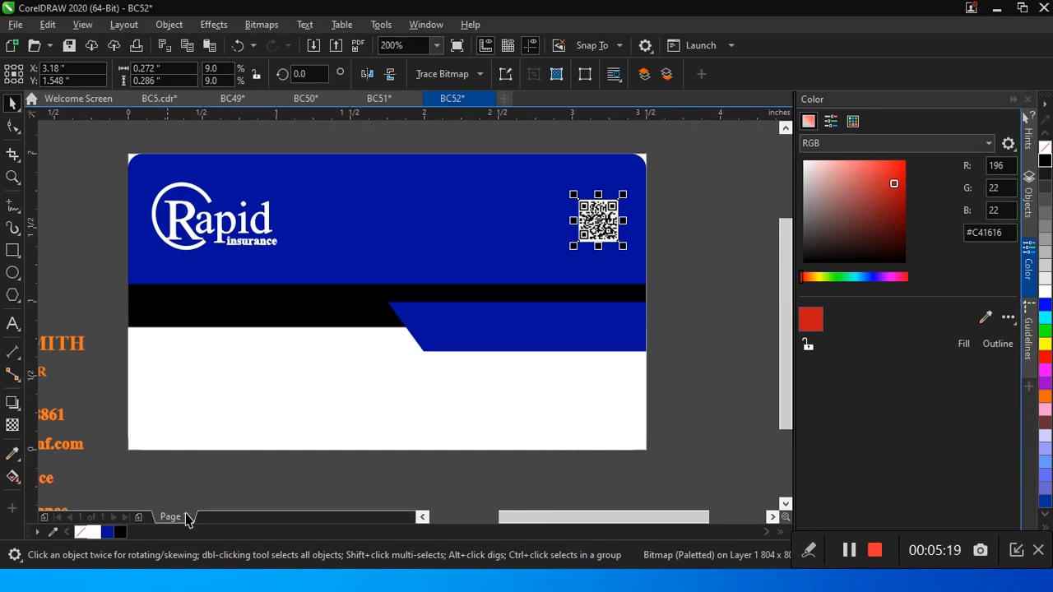
# Step: Set the font size of the person's name and the MARKETER text to 9 pt
pyautogui.click(420, 517)
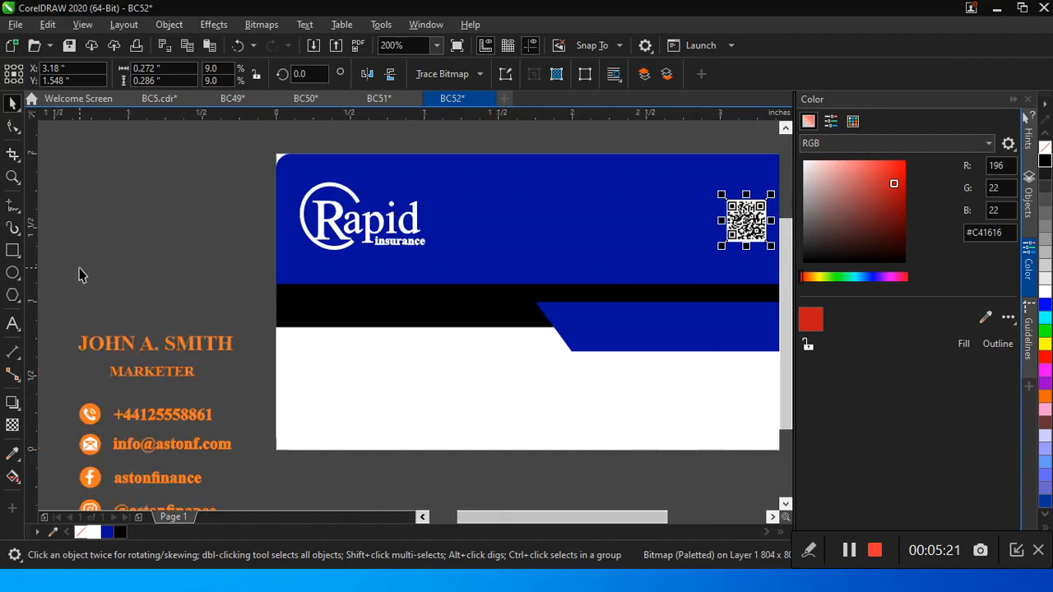
pyautogui.moveTo(58, 298); pyautogui.dragTo(265, 385)
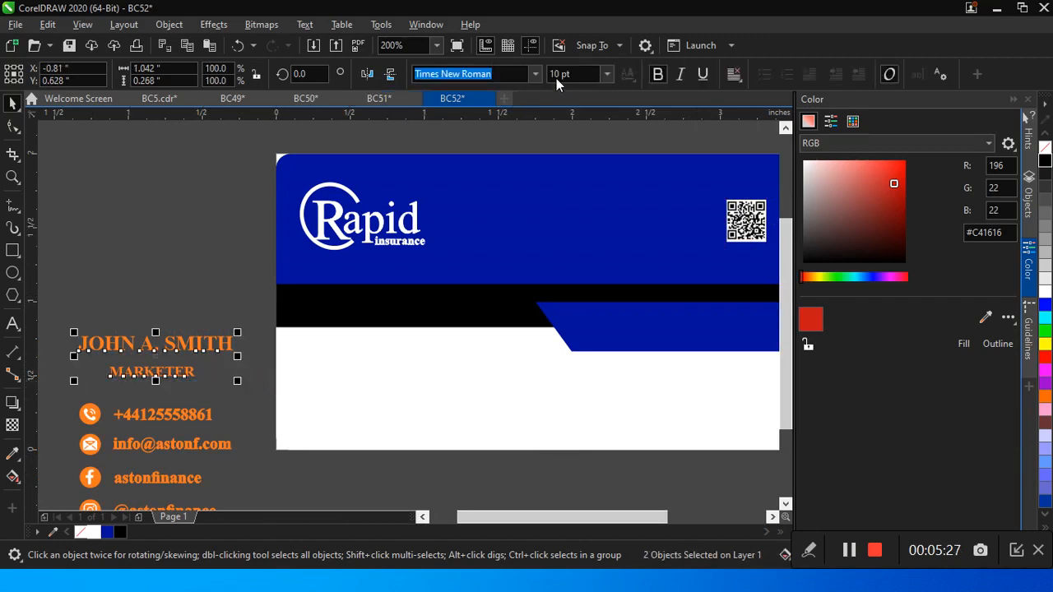
pyautogui.click(523, 73)
pyautogui.click(607, 74)
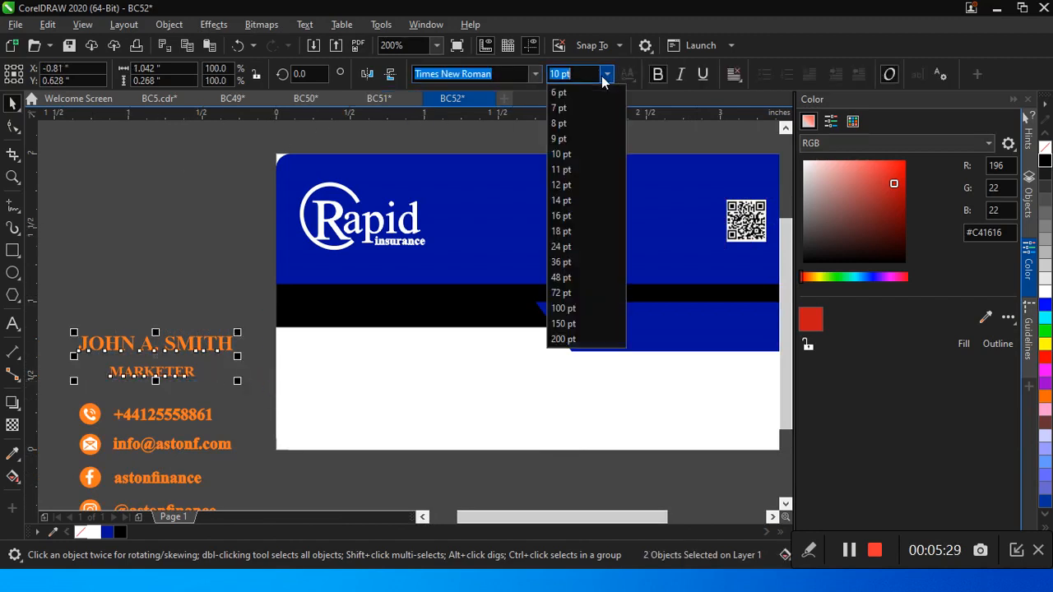
pyautogui.click(573, 134)
# Step: Move the person's name onto the left part of the black band and fill it white
pyautogui.click(150, 327)
pyautogui.click(140, 346)
pyautogui.moveTo(140, 346); pyautogui.dragTo(365, 301)
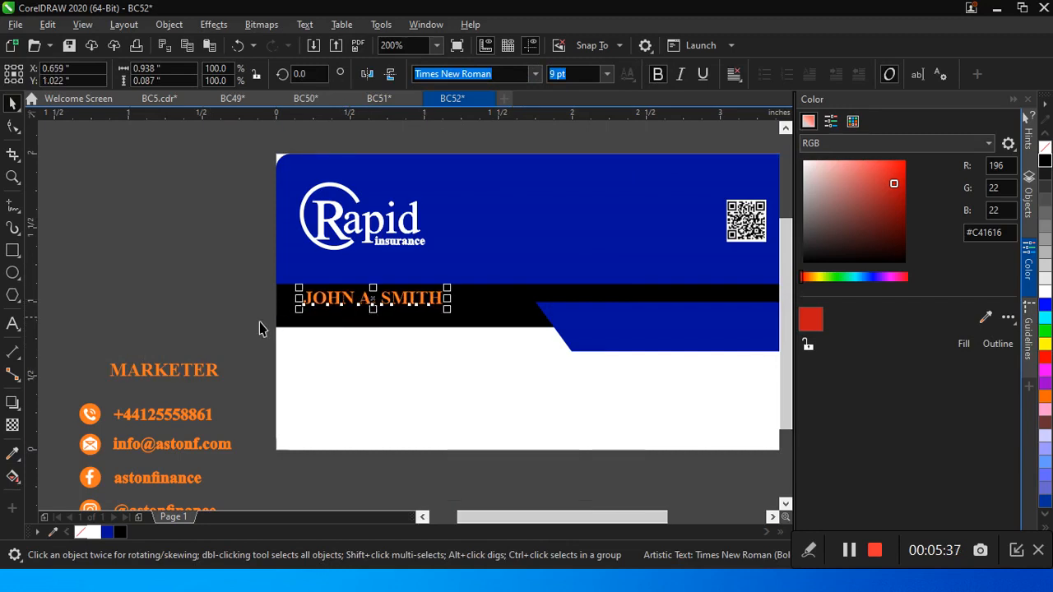
pyautogui.click(90, 533)
# Step: Set the MARKETER text to 6 pt, place it centered under the name on the black band and fill it white
pyautogui.moveTo(94, 351); pyautogui.dragTo(234, 393)
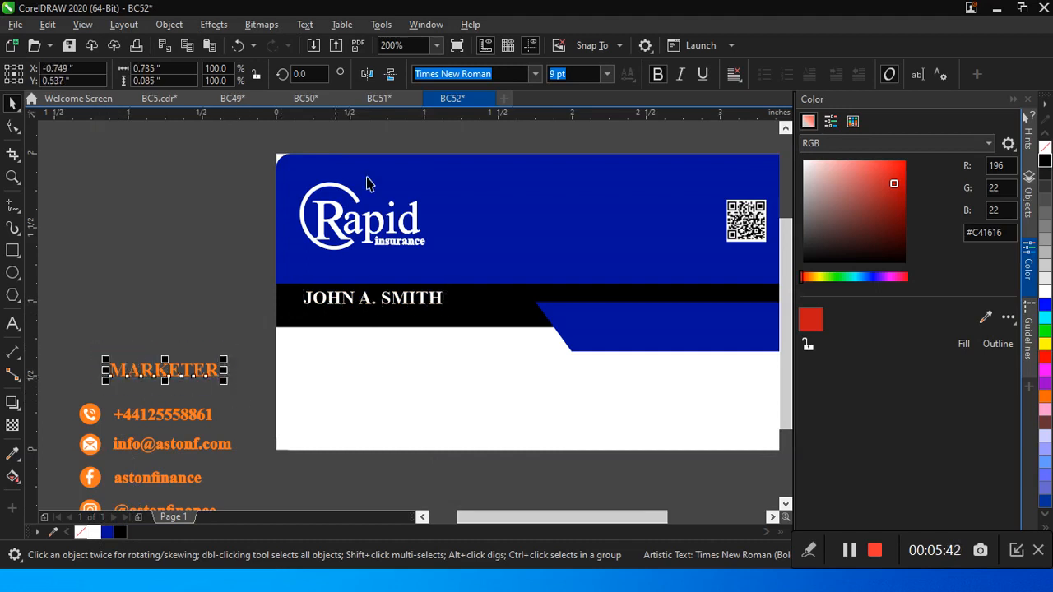
pyautogui.click(606, 76)
pyautogui.click(585, 98)
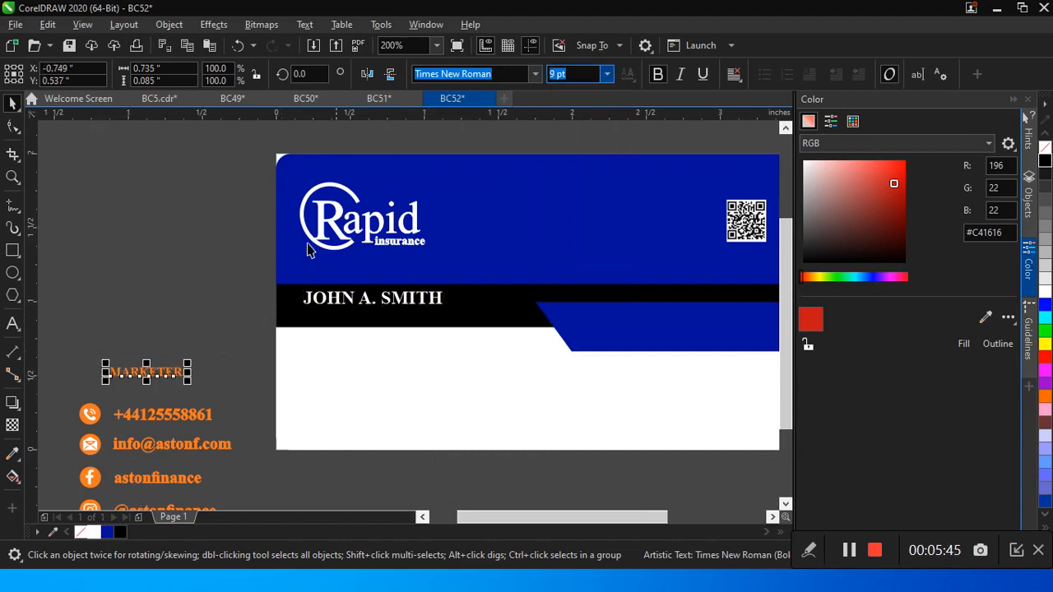
pyautogui.moveTo(179, 363); pyautogui.dragTo(374, 321)
pyautogui.press('Left')
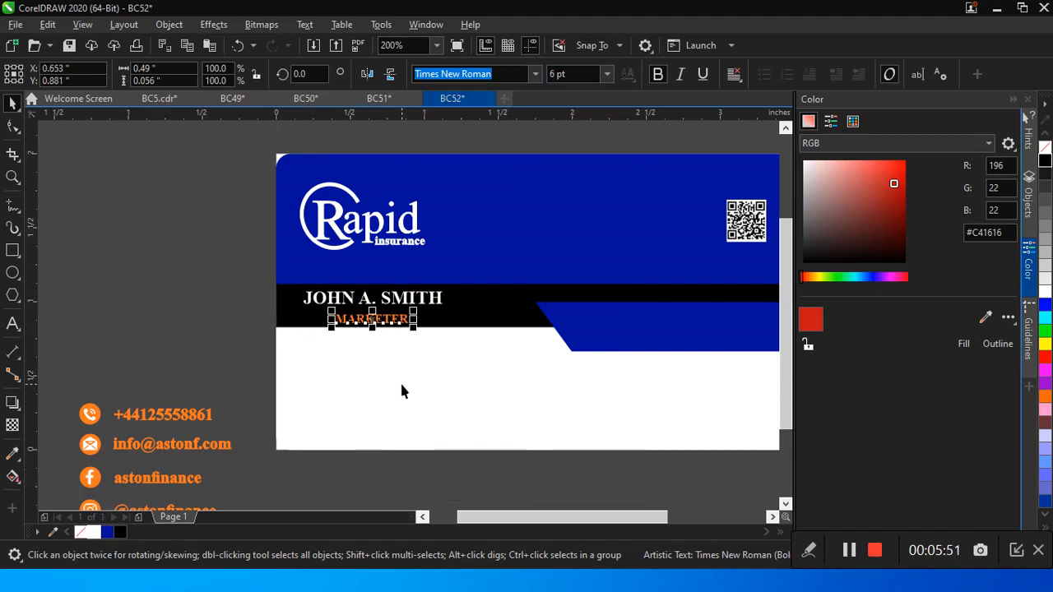
pyautogui.moveTo(243, 279); pyautogui.dragTo(515, 354)
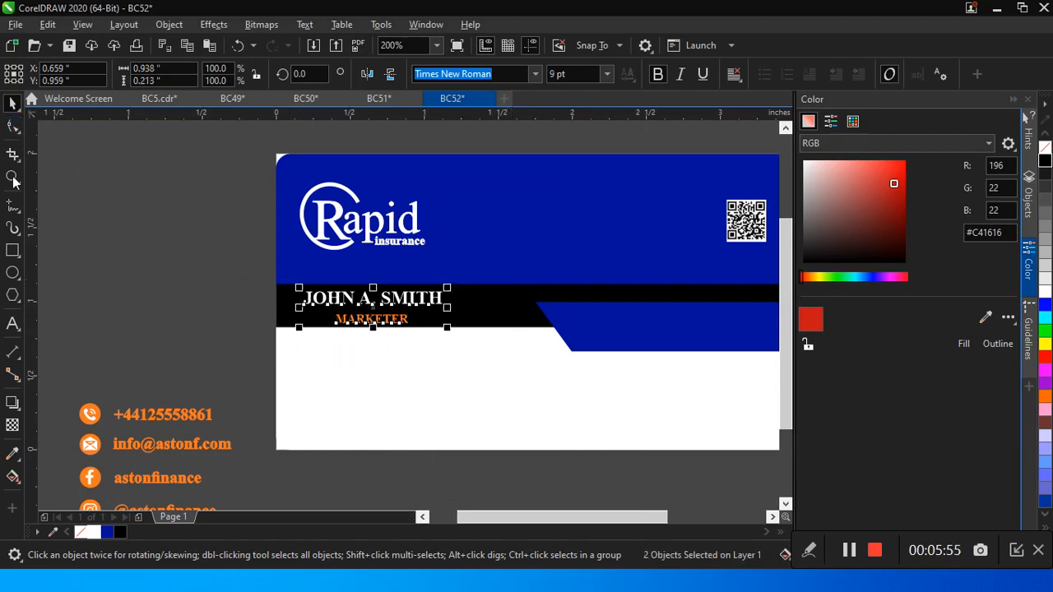
pyautogui.click(99, 535)
# Step: Fill the five contact icon circles and all five contact text lines with the card's dark blue
pyautogui.moveTo(785, 355); pyautogui.dragTo(790, 415)
pyautogui.click(145, 267)
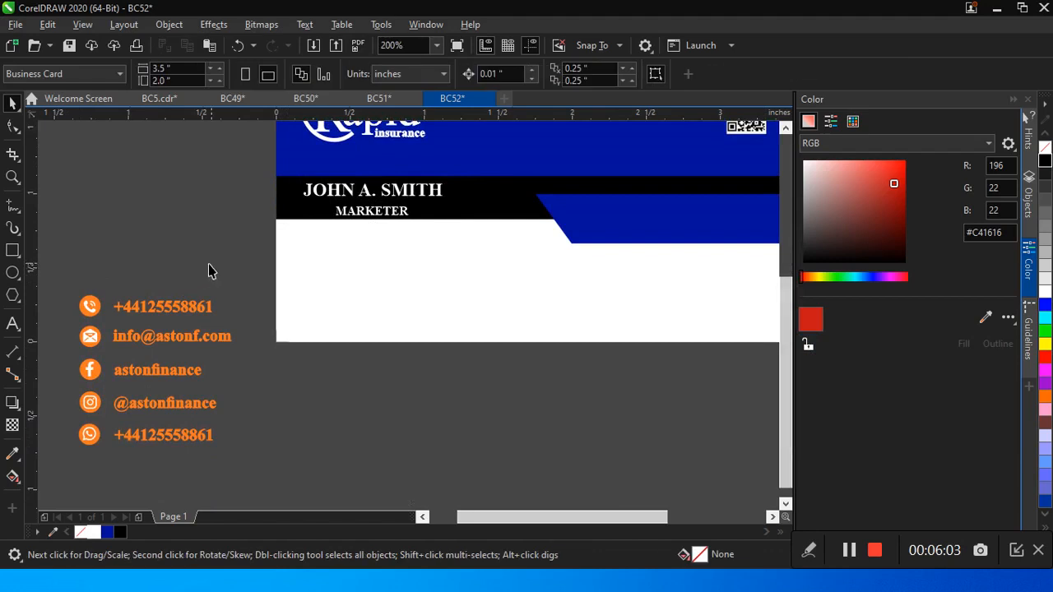
pyautogui.click(88, 319)
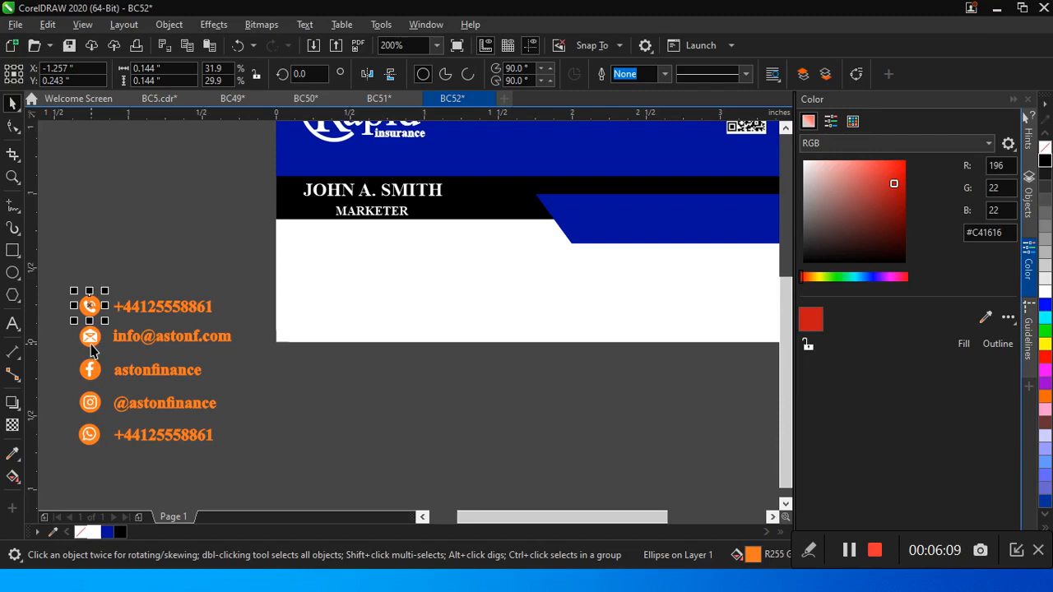
pyautogui.click(92, 346)
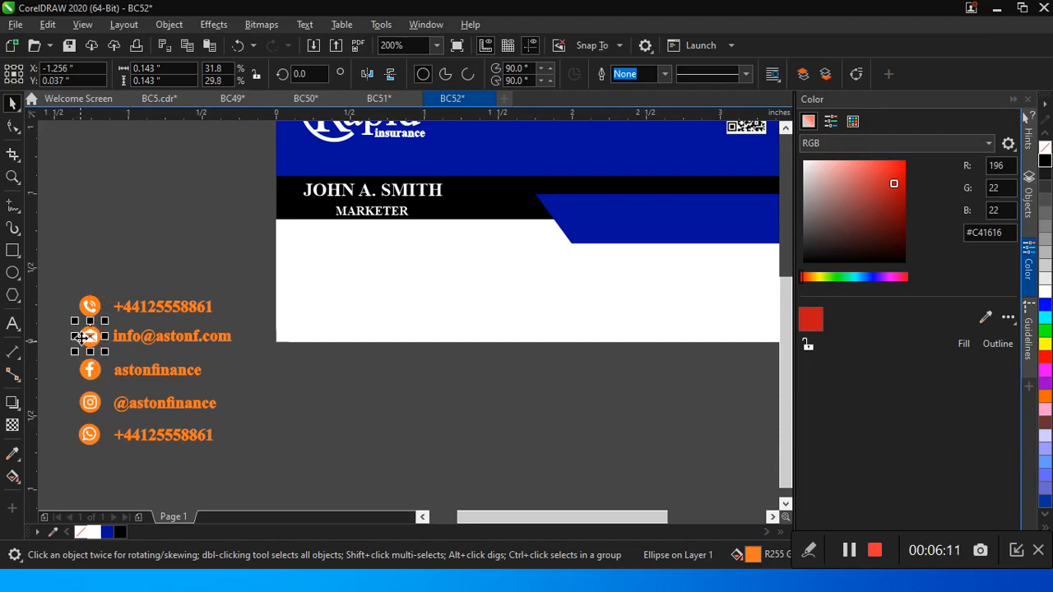
pyautogui.keyDown('shift'); pyautogui.click(82, 308); pyautogui.keyUp('shift')
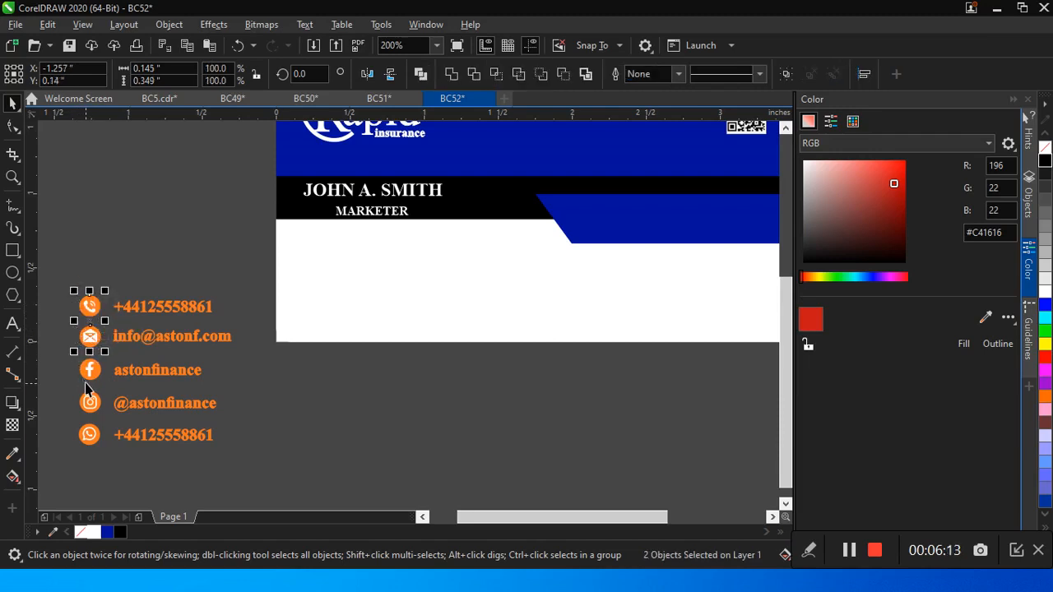
pyautogui.keyDown('shift'); pyautogui.click(84, 377); pyautogui.keyUp('shift')
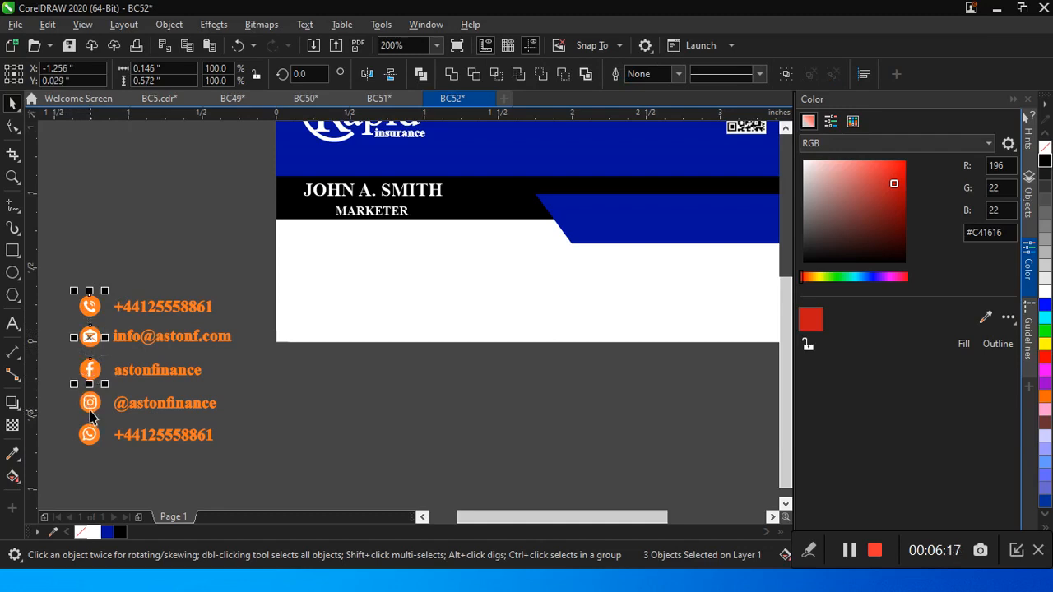
pyautogui.keyDown('shift'); pyautogui.click(90, 413); pyautogui.keyUp('shift')
pyautogui.keyDown('shift'); pyautogui.click(87, 441); pyautogui.keyUp('shift')
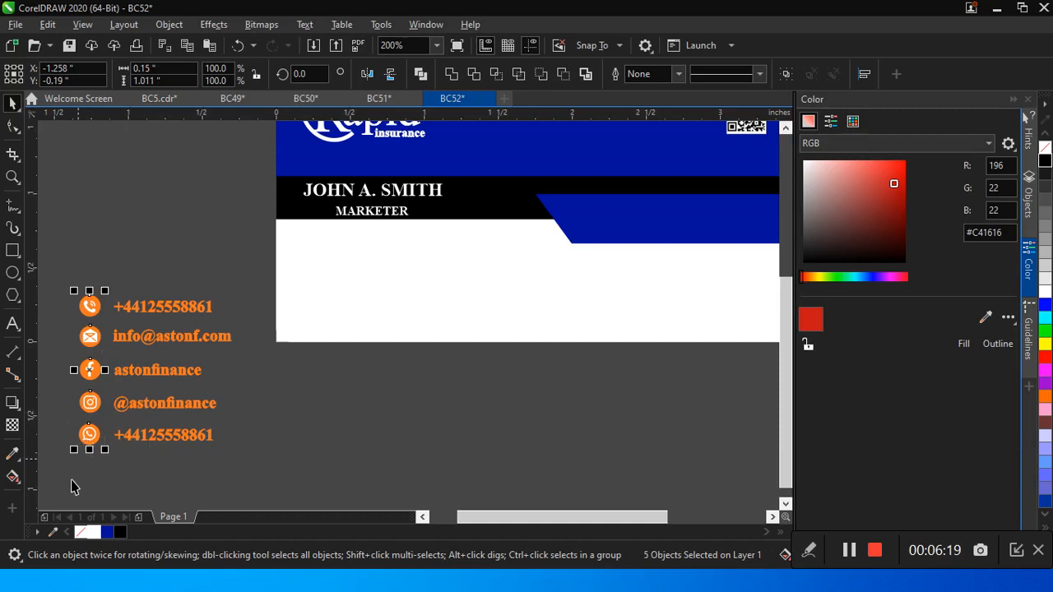
pyautogui.click(108, 534)
pyautogui.moveTo(250, 288); pyautogui.dragTo(111, 475)
pyautogui.click(107, 534)
# Step: Move the phone, e-mail and Facebook rows onto the white area's left side, and the Instagram and WhatsApp rows onto its right side
pyautogui.moveTo(59, 216); pyautogui.dragTo(263, 398)
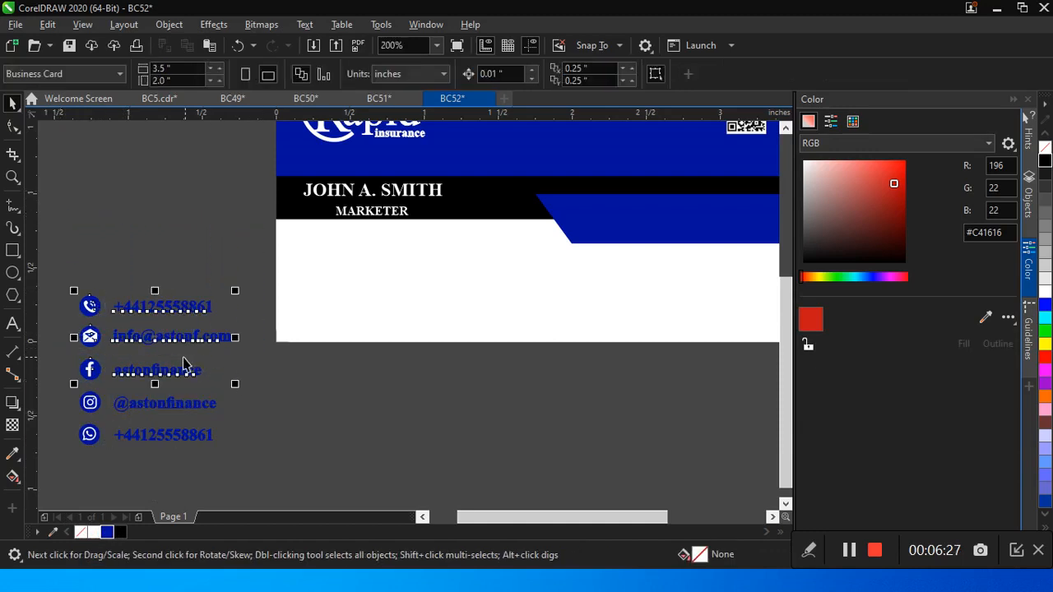
pyautogui.moveTo(149, 348); pyautogui.dragTo(371, 286)
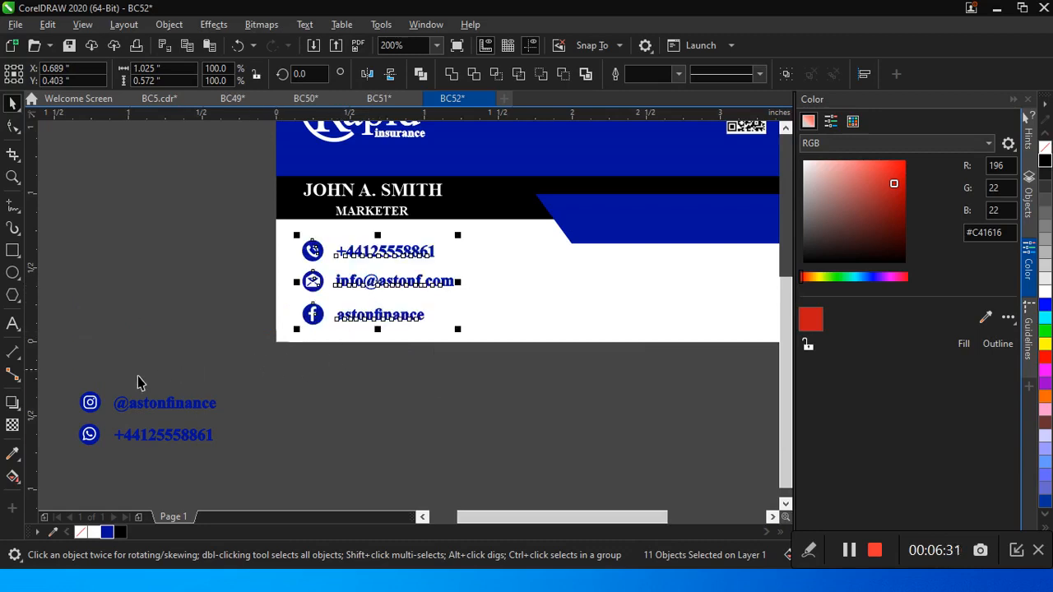
pyautogui.moveTo(60, 391); pyautogui.dragTo(314, 495)
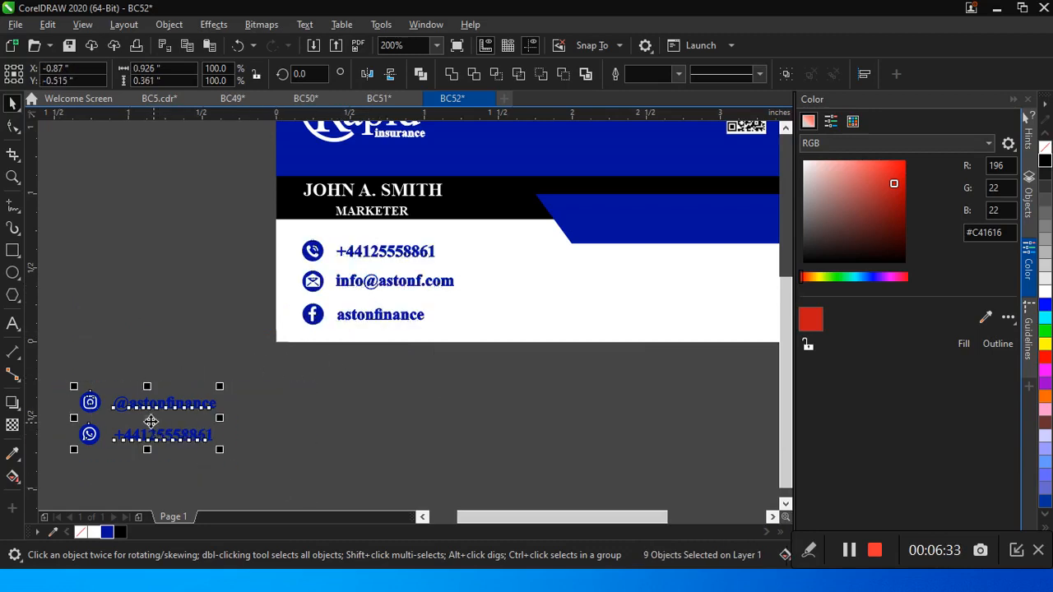
pyautogui.moveTo(150, 419); pyautogui.dragTo(697, 288)
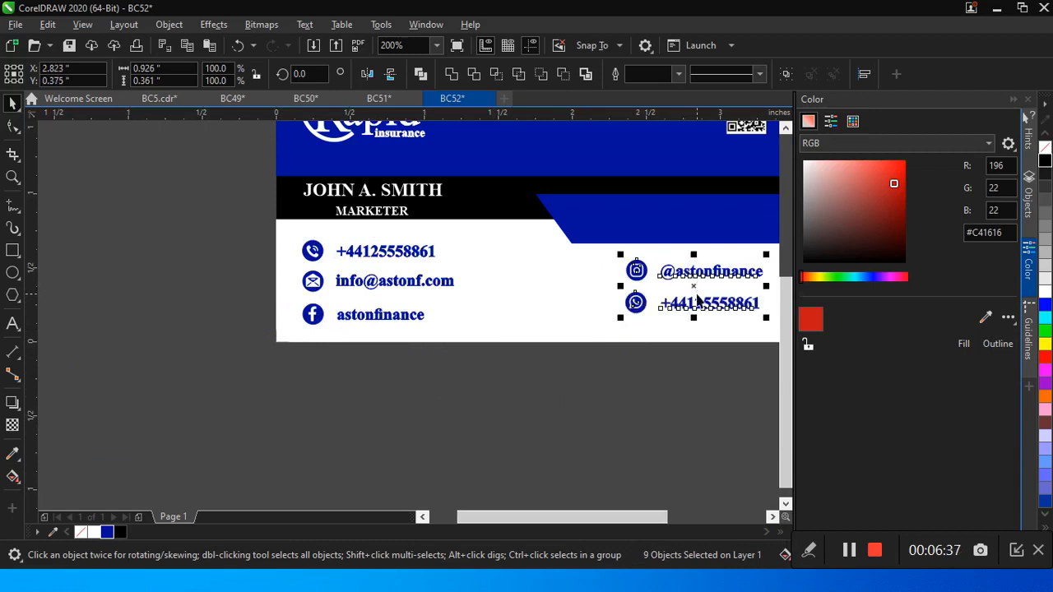
pyautogui.click(13, 323)
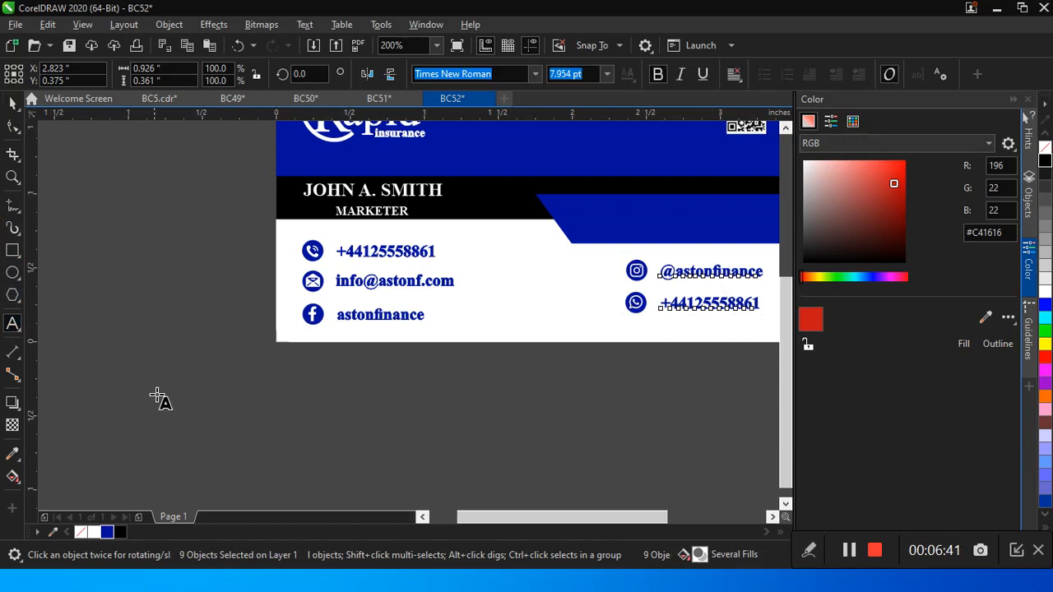
pyautogui.click(232, 446)
pyautogui.write('WW')
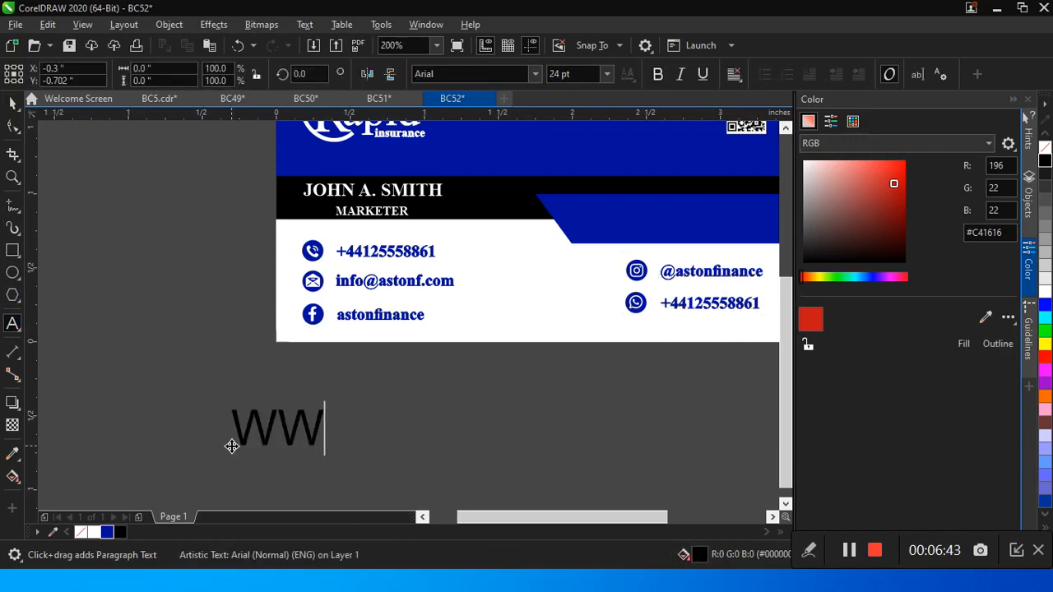
pyautogui.write('W.')
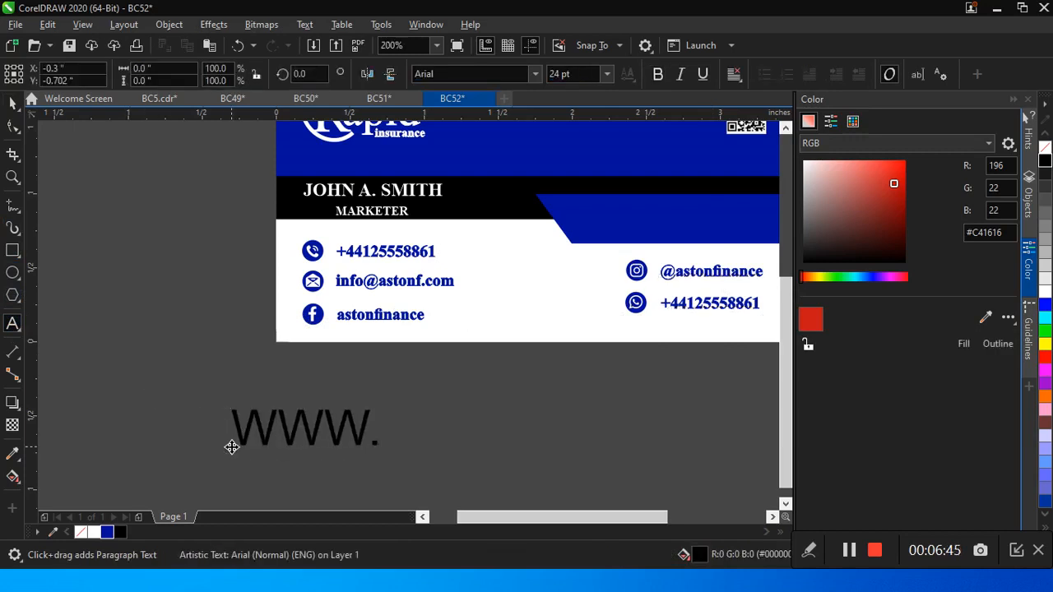
pyautogui.write('RAP')
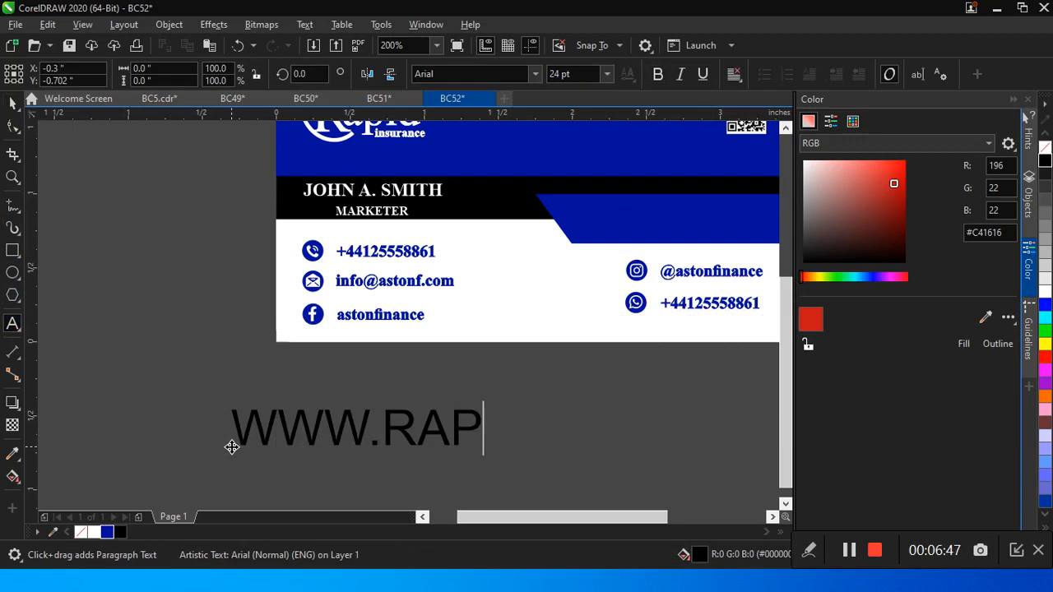
pyautogui.write('IDINSURE')
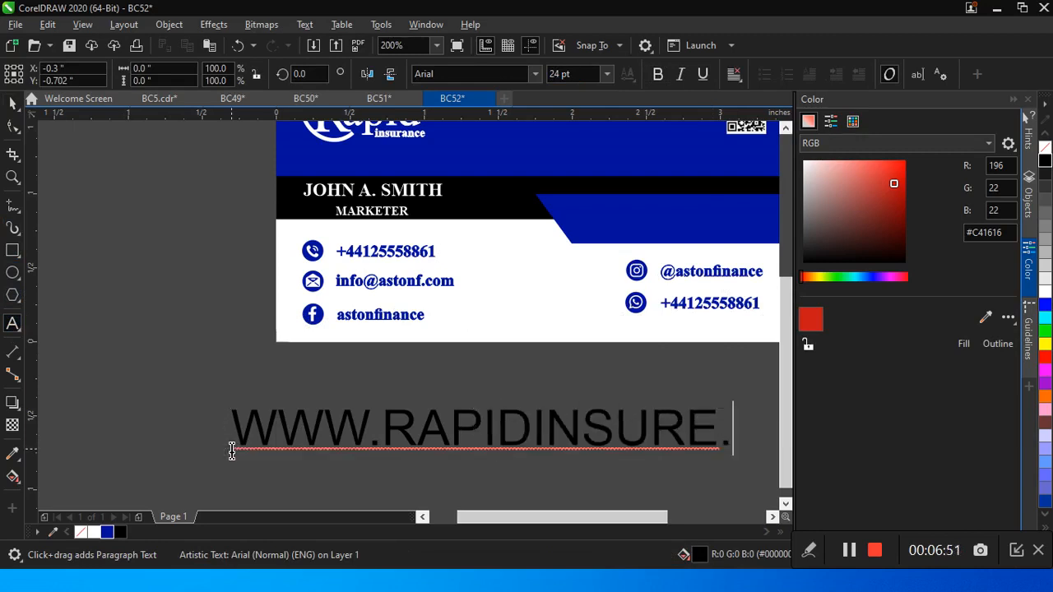
pyautogui.write('.COM')
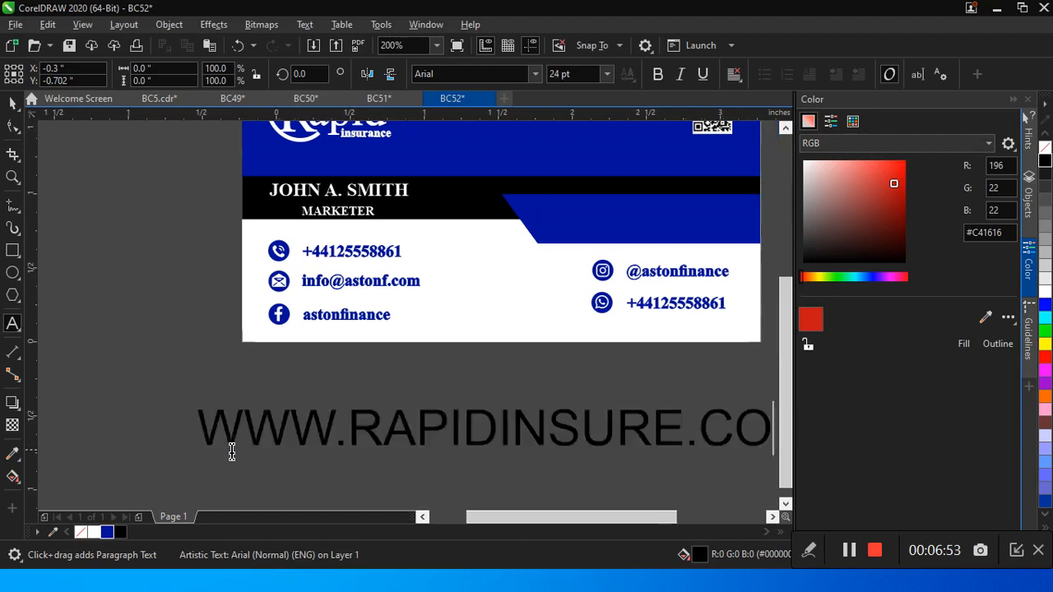
# Step: Format the website text as 6 pt bold Times New Roman
pyautogui.click(12, 103)
pyautogui.click(607, 74)
pyautogui.click(566, 96)
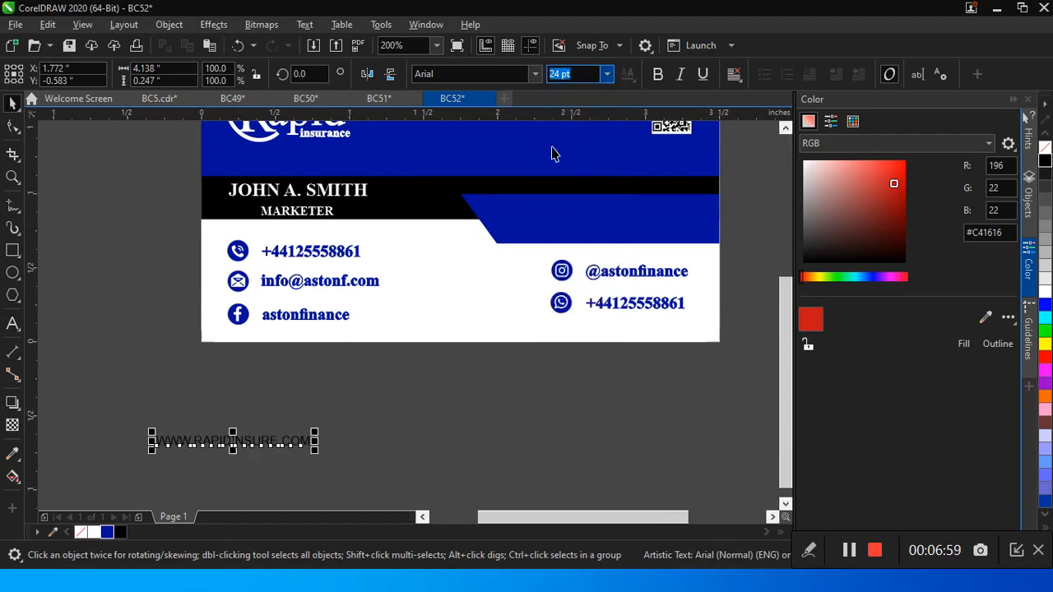
pyautogui.click(535, 82)
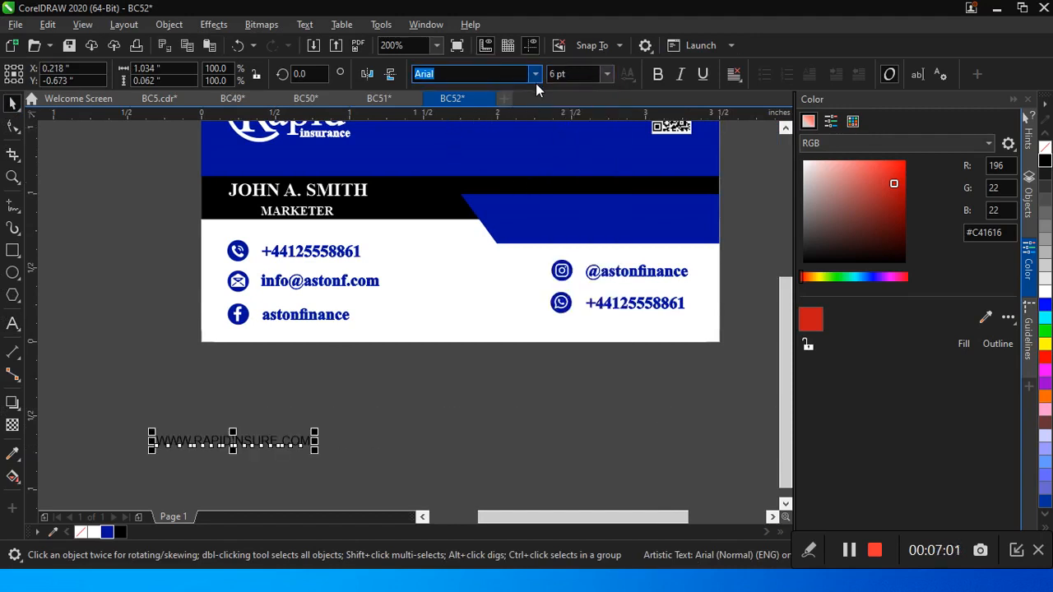
pyautogui.click(499, 120)
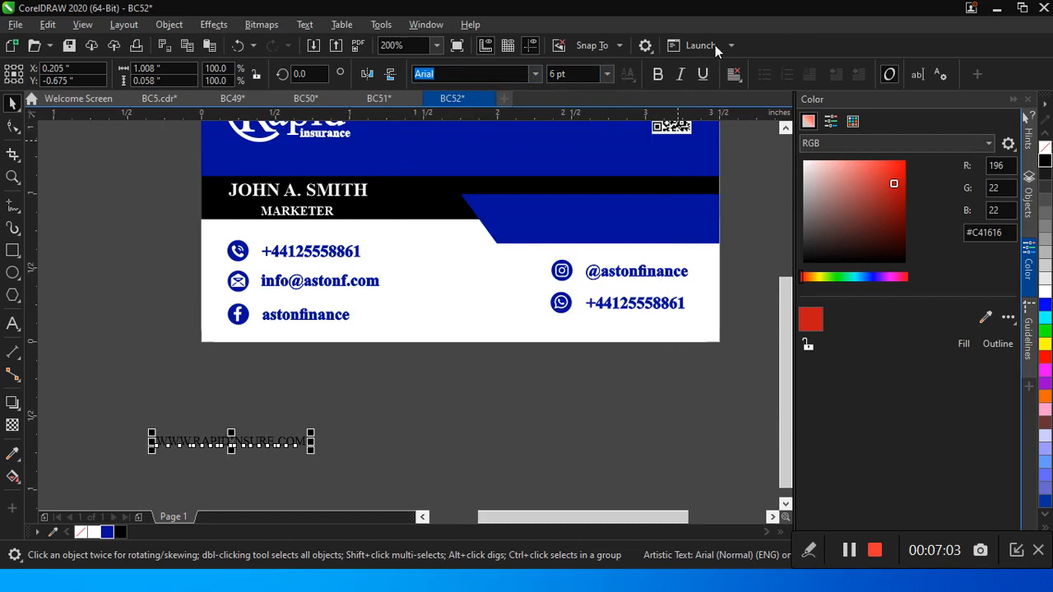
pyautogui.click(657, 74)
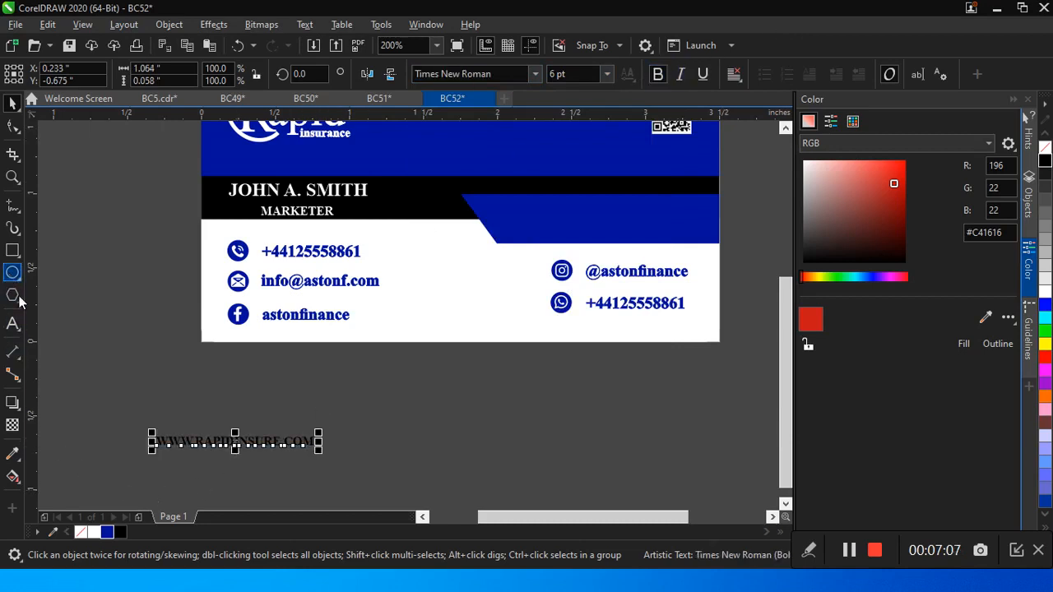
# Step: Fill the website text white and place it on the smaller blue band, at about X 2.847, Y 0.815 inches
pyautogui.click(90, 534)
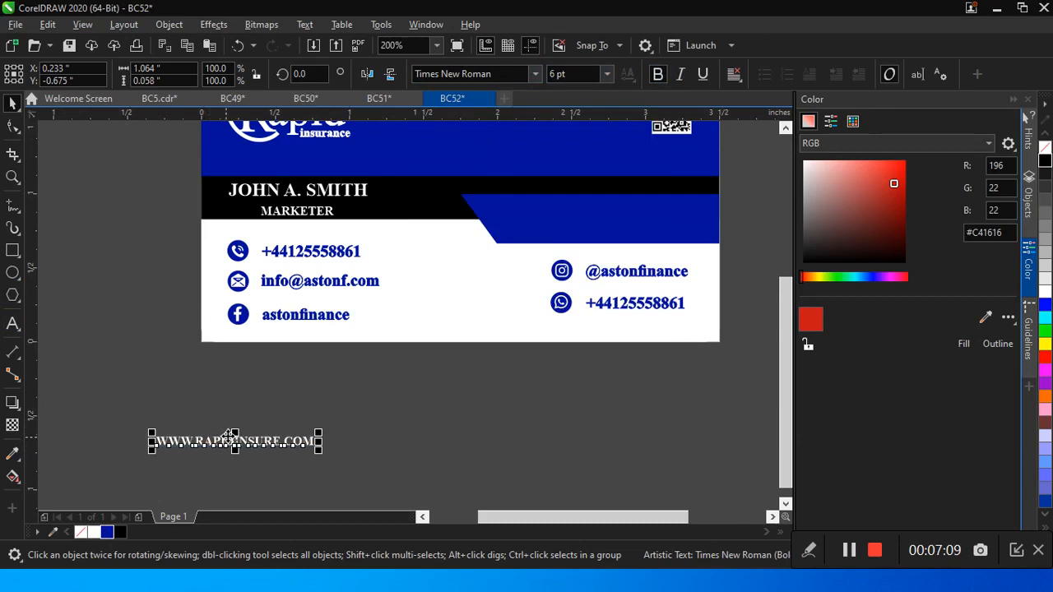
pyautogui.moveTo(224, 442); pyautogui.dragTo(616, 224)
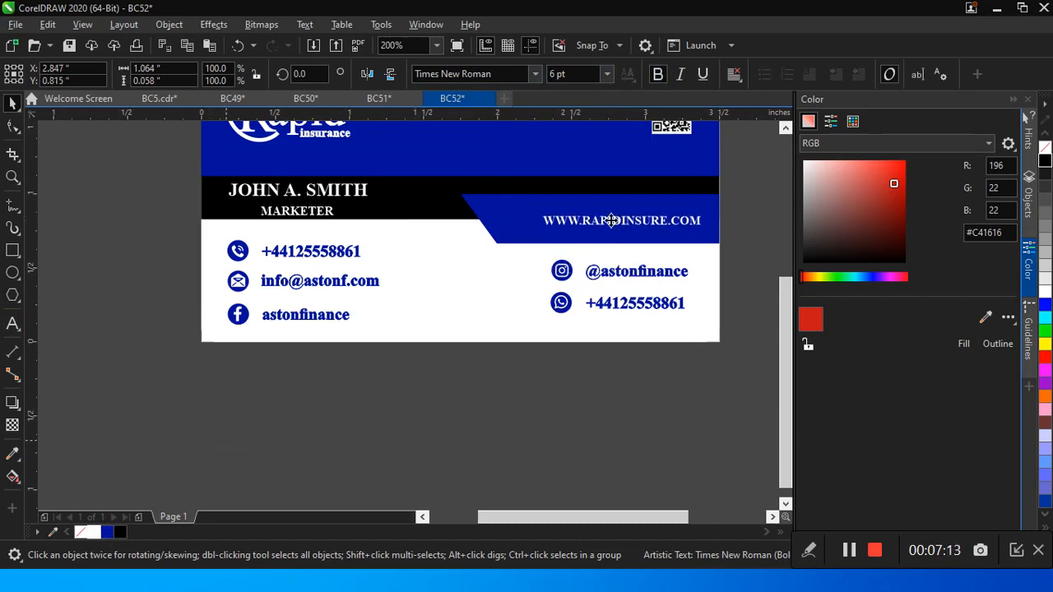
pyautogui.click(458, 464)
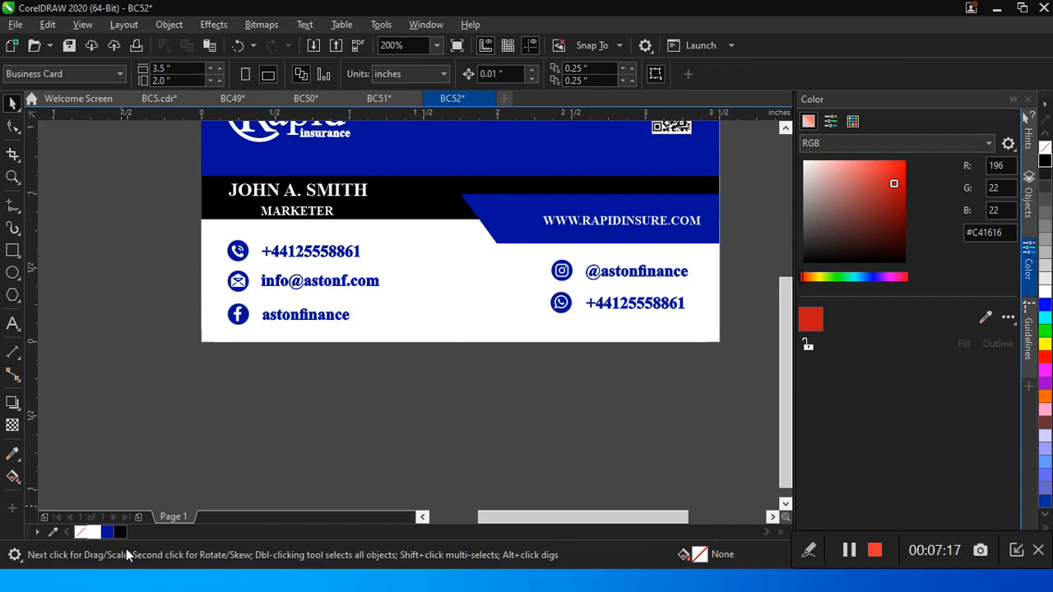
# Step: Add a second page after Page 1, check the finished front design, and return to Page 2
pyautogui.click(138, 517)
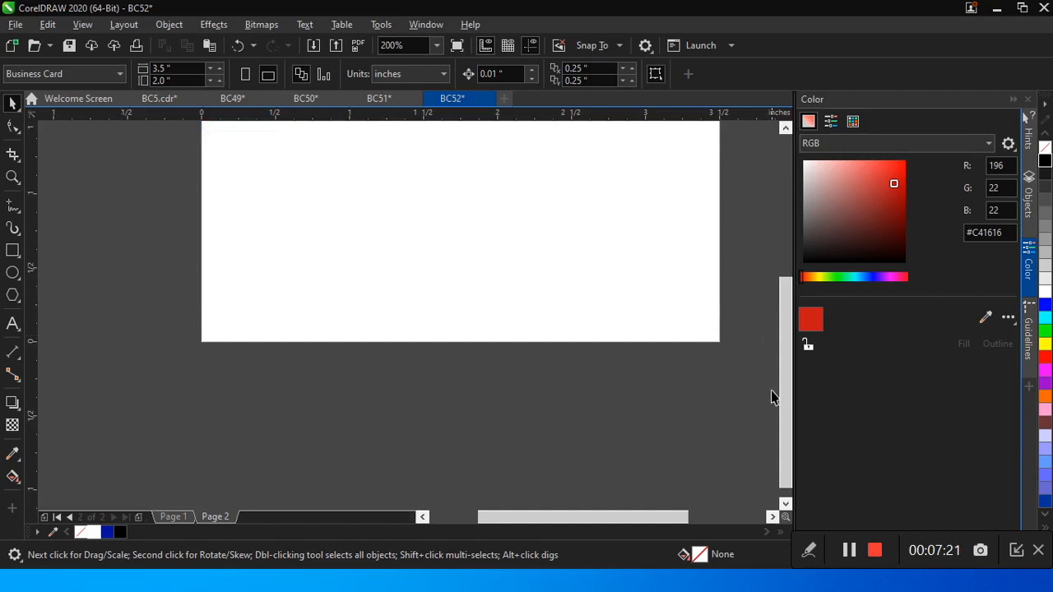
pyautogui.moveTo(784, 409); pyautogui.dragTo(783, 288)
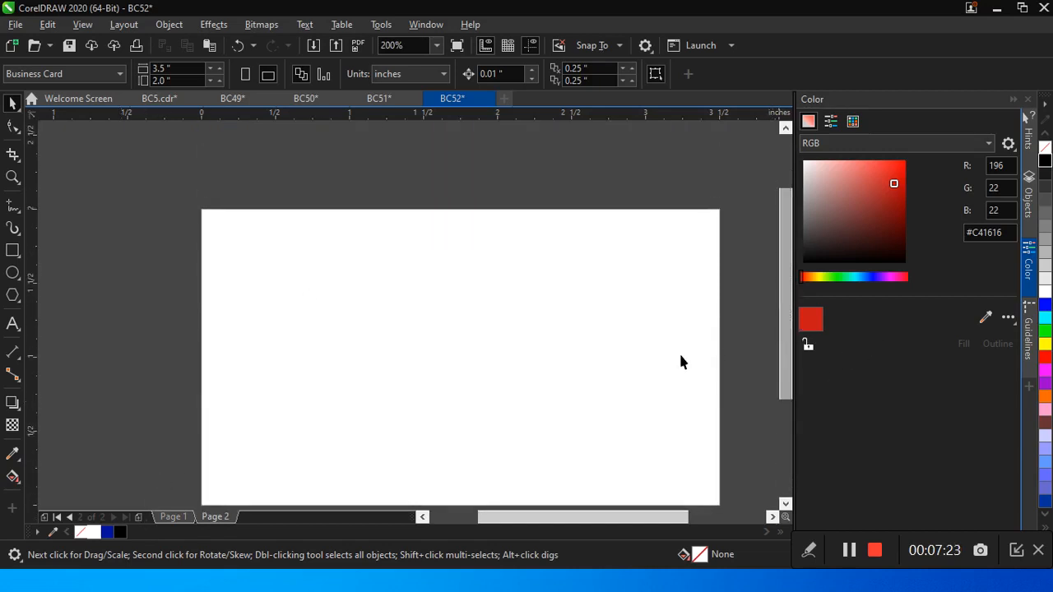
pyautogui.click(173, 517)
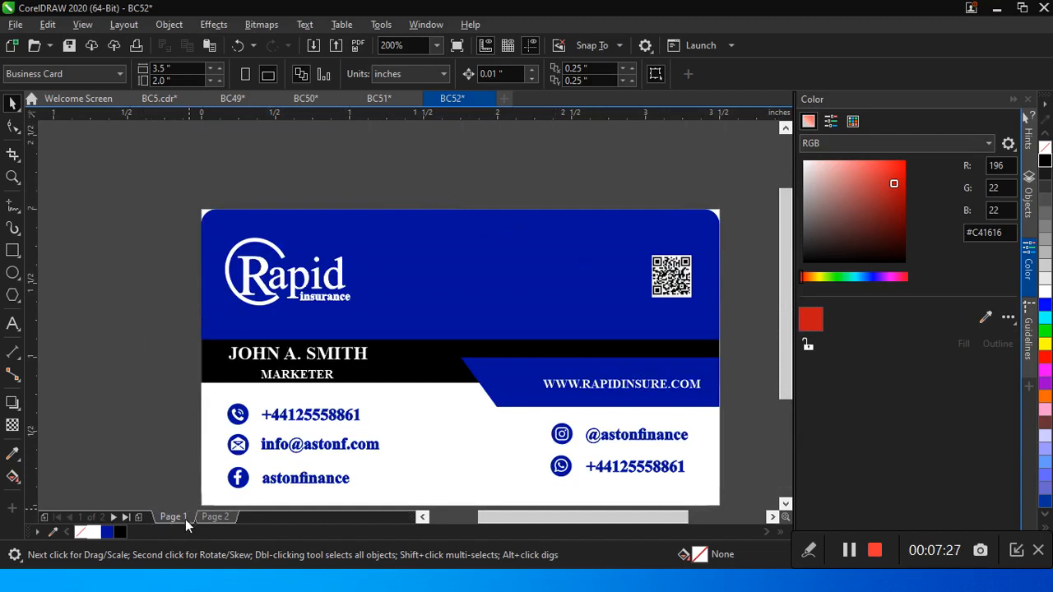
pyautogui.click(212, 519)
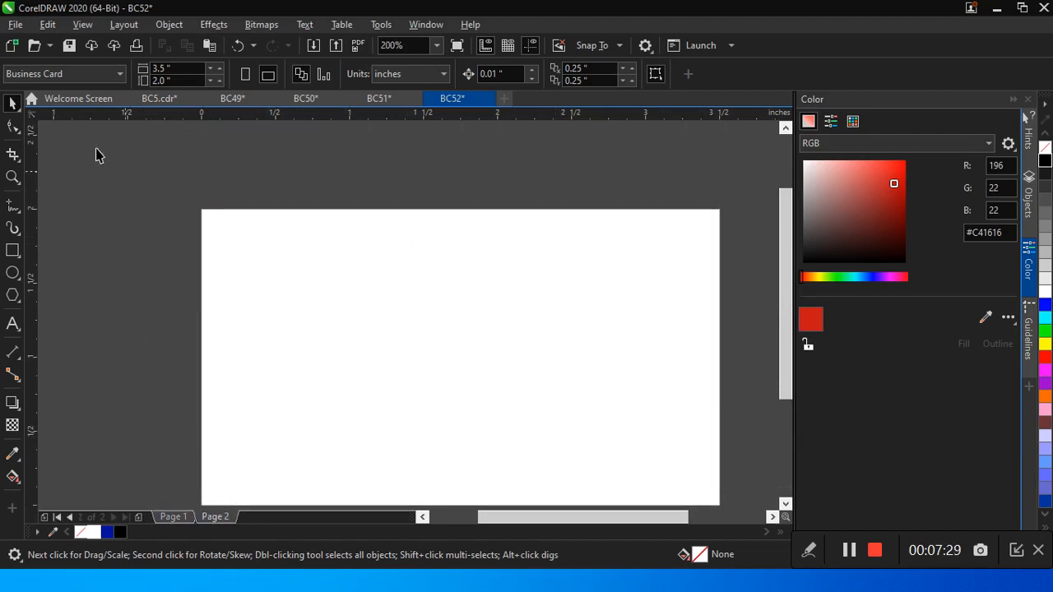
# Step: Create a page-sized rectangle on Page 2 and round all four corners to 0.1 inch
pyautogui.click(12, 251)
pyautogui.doubleClick(13, 250)
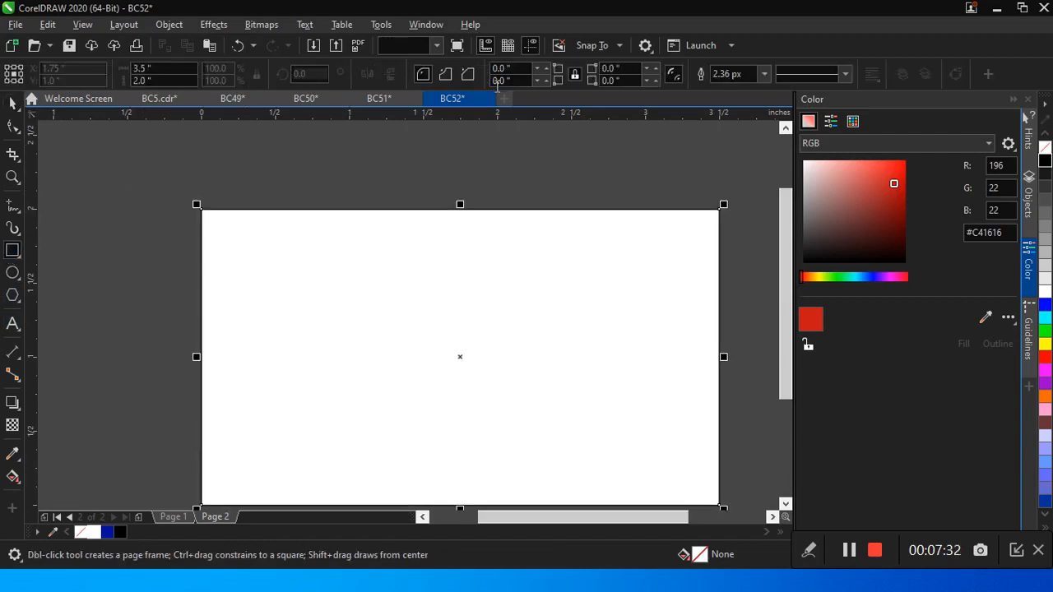
pyautogui.click(654, 73)
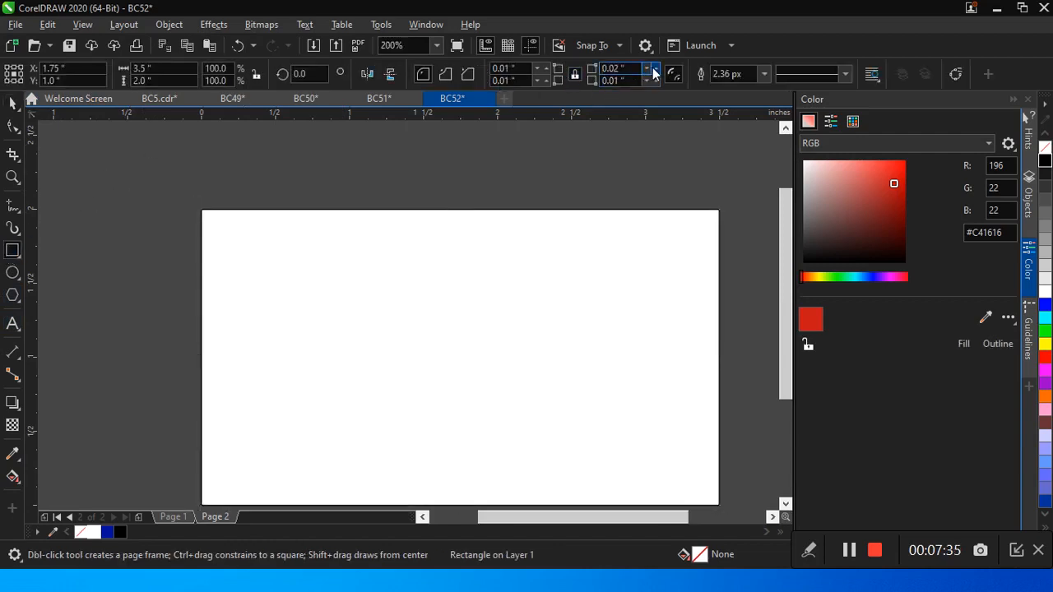
pyautogui.click(654, 74)
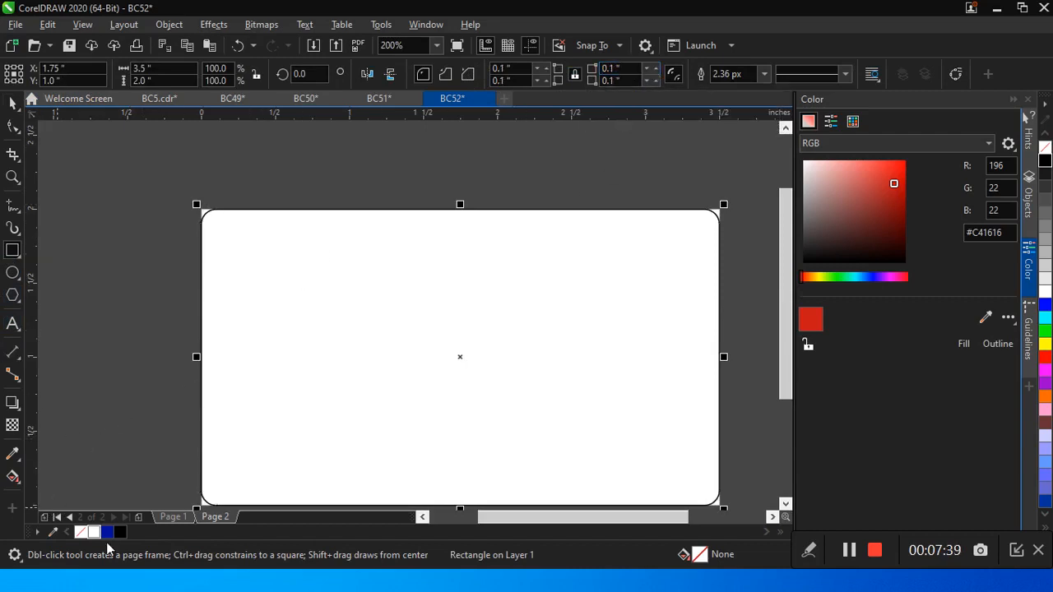
# Step: Fill the page-sized rounded rectangle white and set its outline width to None
pyautogui.click(97, 533)
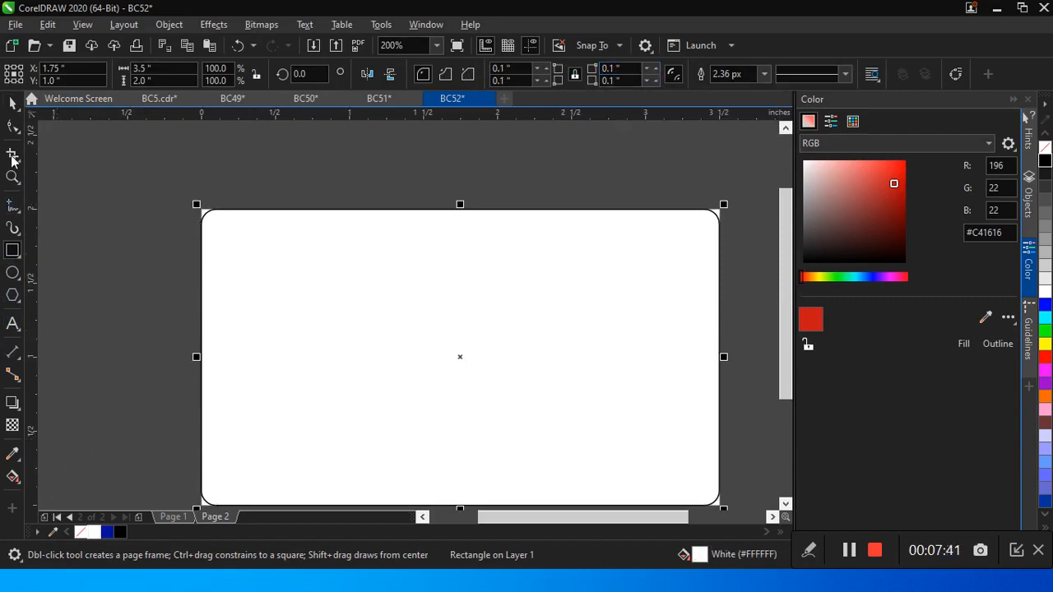
pyautogui.click(12, 104)
pyautogui.click(754, 74)
pyautogui.click(764, 73)
pyautogui.click(729, 88)
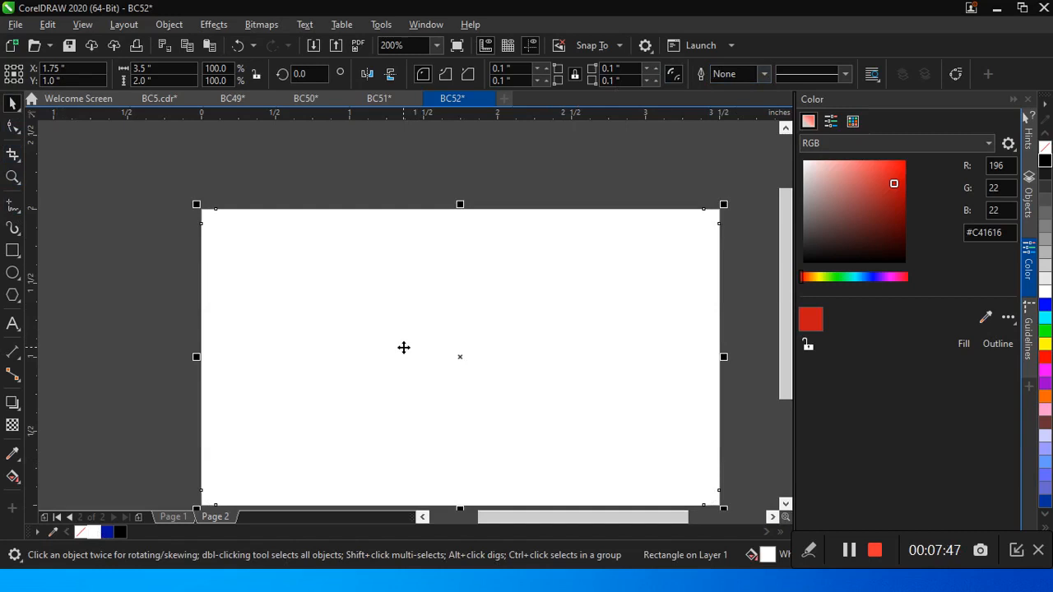
# Step: Make a copy of the rectangle shrunk to a bottom strip about 0.646 inch high, and extend it past the page's left edge to about 3.712 inches wide
pyautogui.moveTo(788, 307)
pyautogui.mouseDown()
pyautogui.moveTo(787, 353)
pyautogui.moveTo(786, 325)
pyautogui.mouseUp()
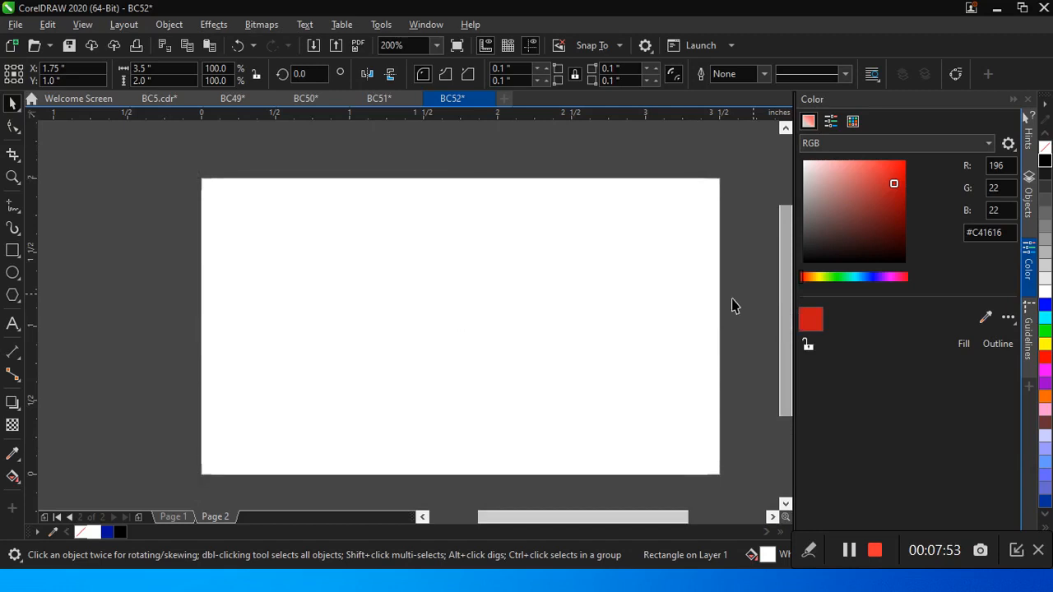
pyautogui.moveTo(460, 173); pyautogui.dragTo(479, 374)
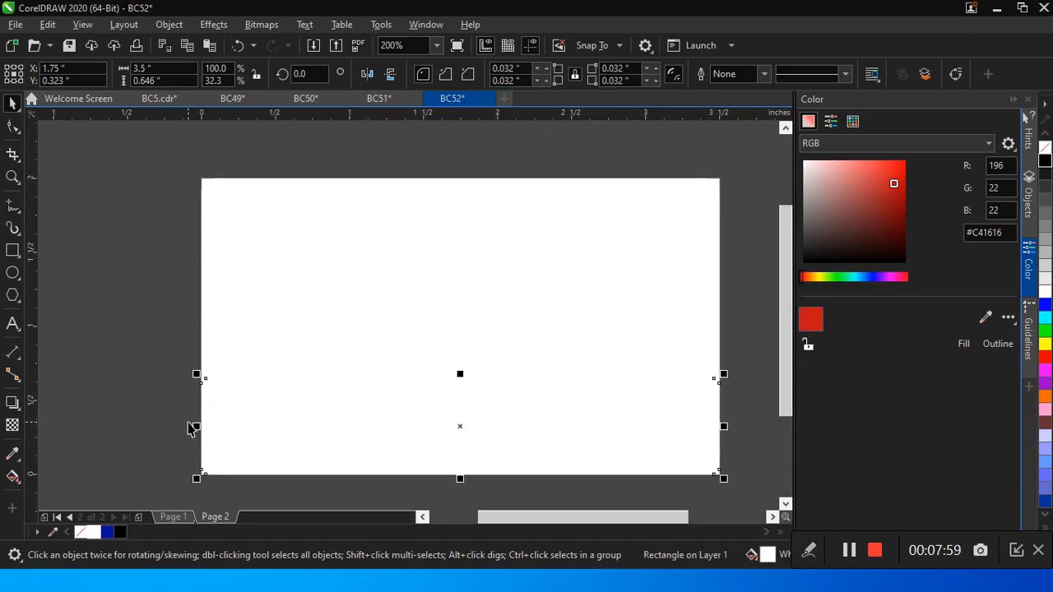
pyautogui.moveTo(195, 426); pyautogui.dragTo(165, 426)
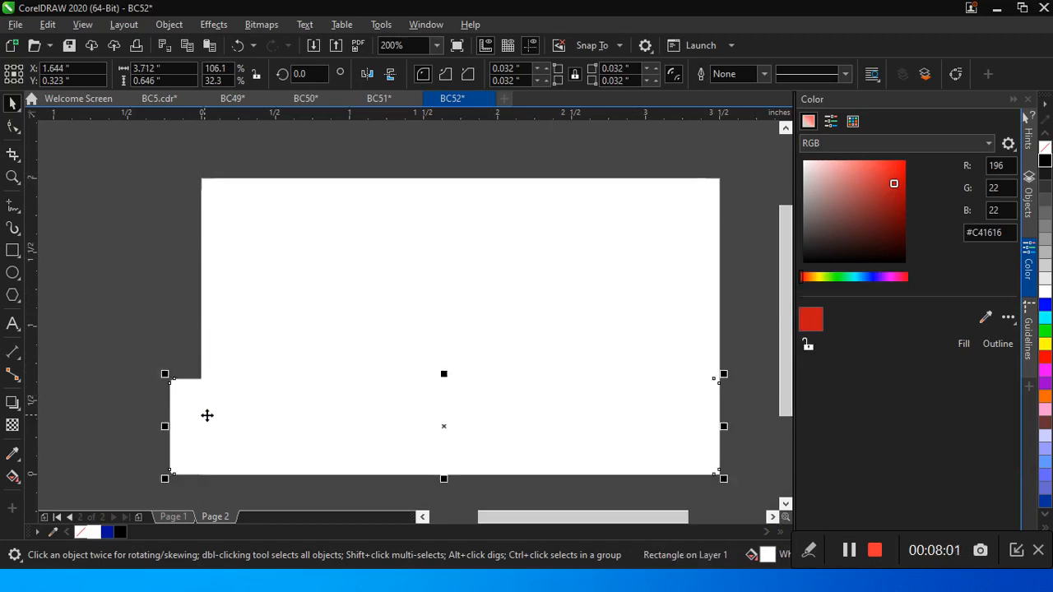
# Step: Shift the bottom strip to overhang both page sides, fill it dark blue, and extend it below the page to about 0.703 inch high
pyautogui.moveTo(249, 395); pyautogui.dragTo(256, 396)
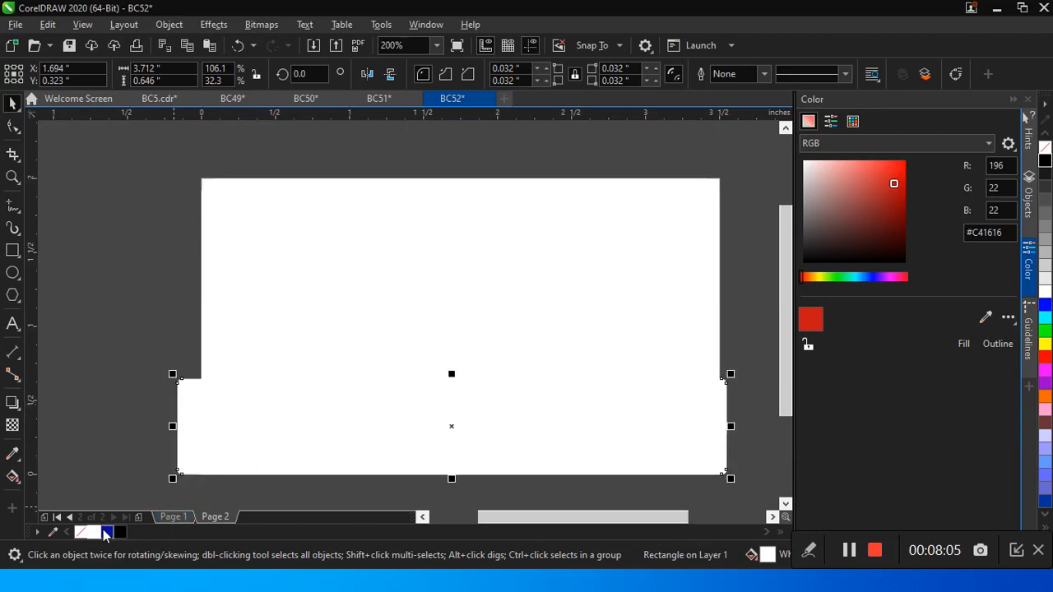
pyautogui.click(106, 533)
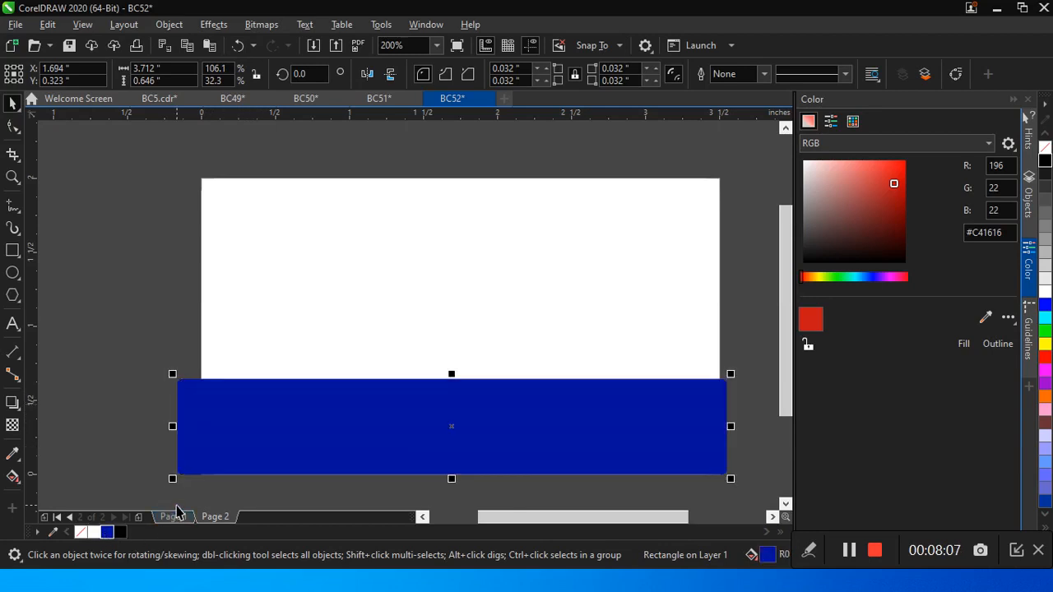
pyautogui.press('Up')
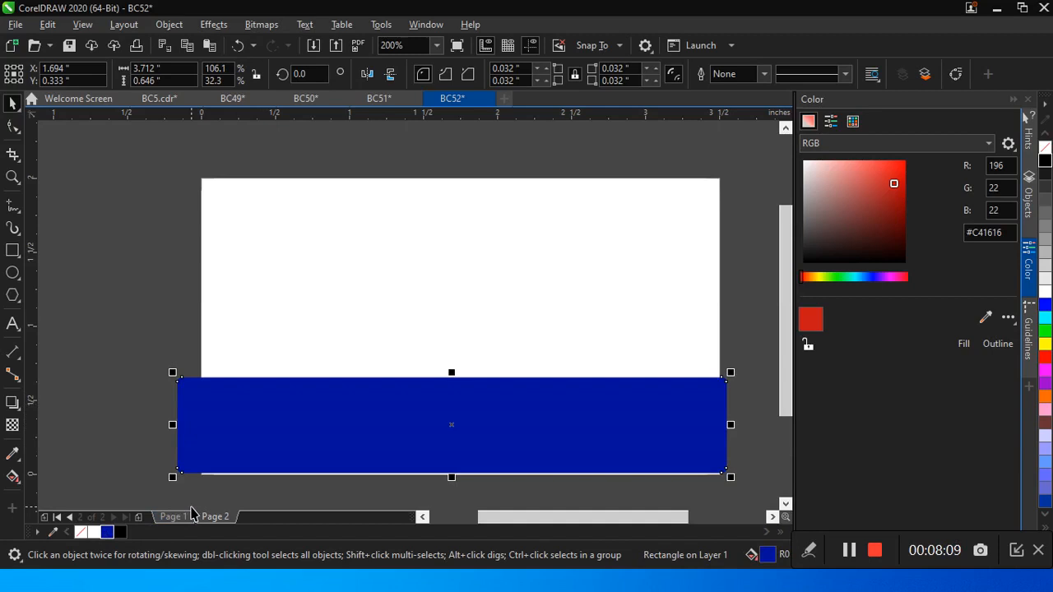
pyautogui.press('Down')
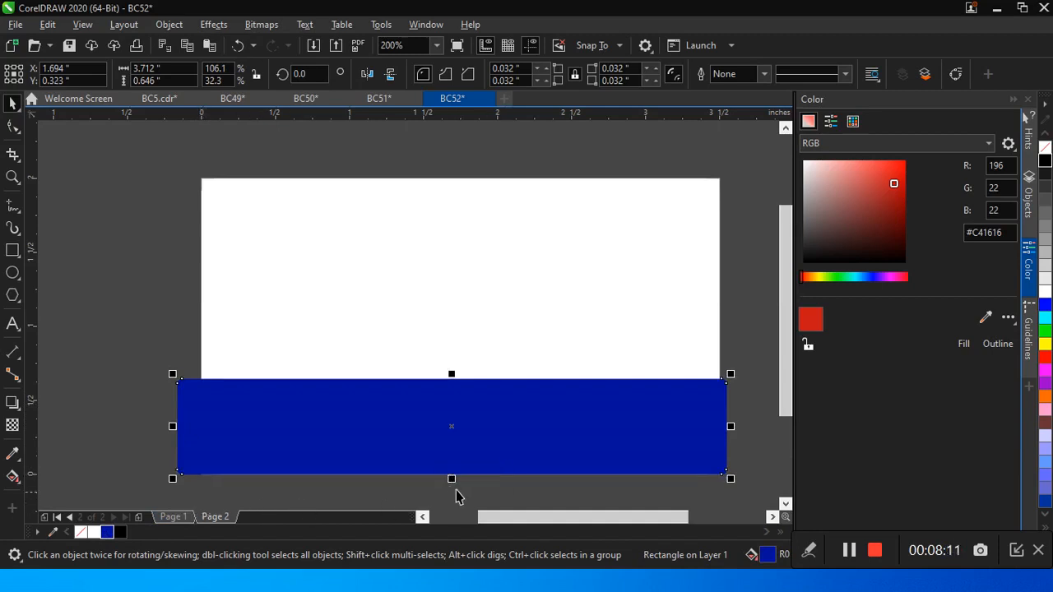
pyautogui.moveTo(451, 480)
pyautogui.mouseDown()
pyautogui.moveTo(446, 499)
pyautogui.moveTo(454, 487)
pyautogui.mouseUp()
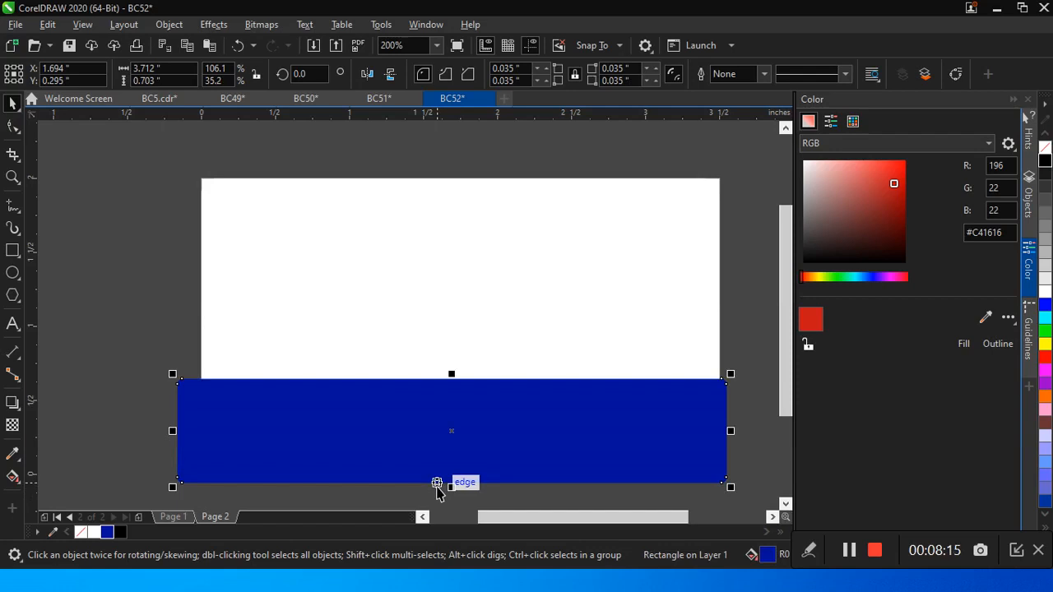
# Step: Duplicate the blue strip, fill the copy black, and lower it to about Y 0.015 inch, leaving a blue band above
pyautogui.press('Down')
pyautogui.press('Down')
pyautogui.press('Down')
pyautogui.press('Down')
pyautogui.press('Down')
pyautogui.press('Down')
pyautogui.click(120, 532)
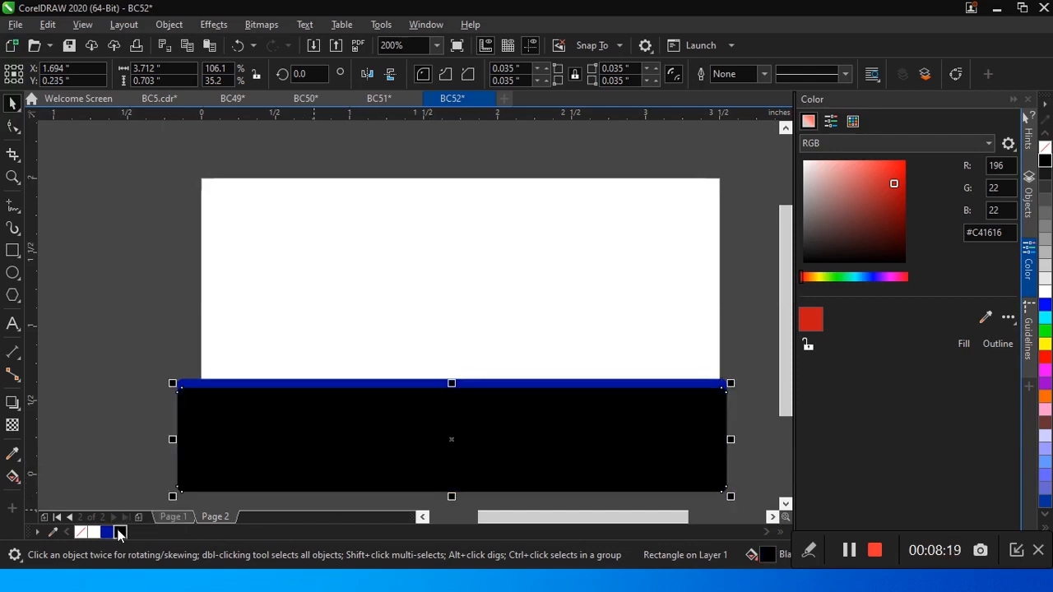
pyautogui.press('Down')
pyautogui.press('Down')
pyautogui.press('Down')
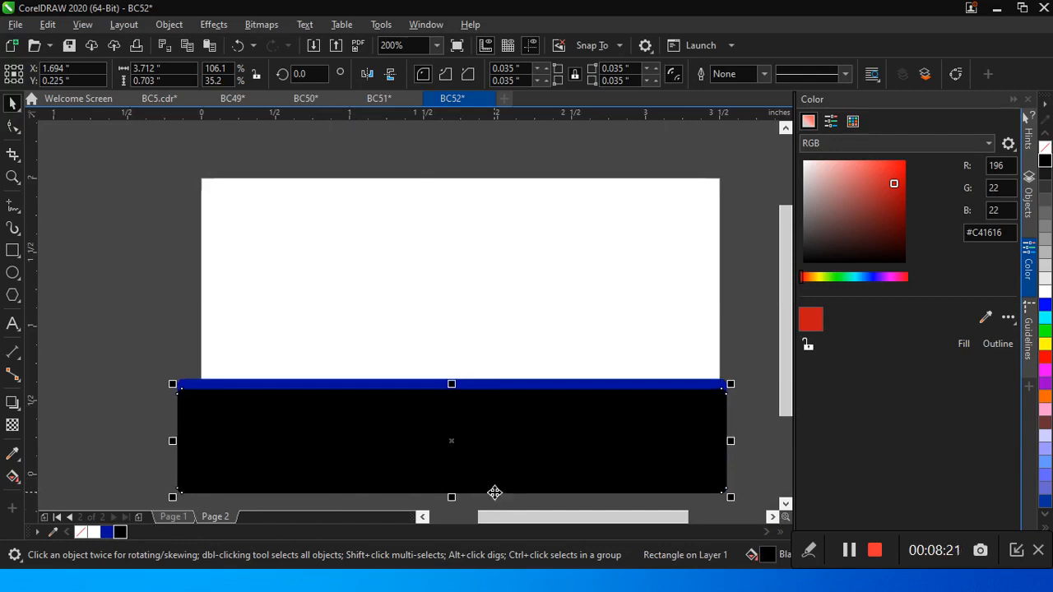
pyautogui.press('Down')
pyautogui.press('Down')
pyautogui.press('Down')
pyautogui.press('Down')
pyautogui.press('Down')
pyautogui.press('Down')
pyautogui.press('Down')
pyautogui.press('Down')
pyautogui.press('Down')
pyautogui.press('Down')
pyautogui.press('Down')
pyautogui.press('Down')
pyautogui.press('Down')
pyautogui.press('Down')
pyautogui.press('Down')
pyautogui.press('Down')
pyautogui.press('Down')
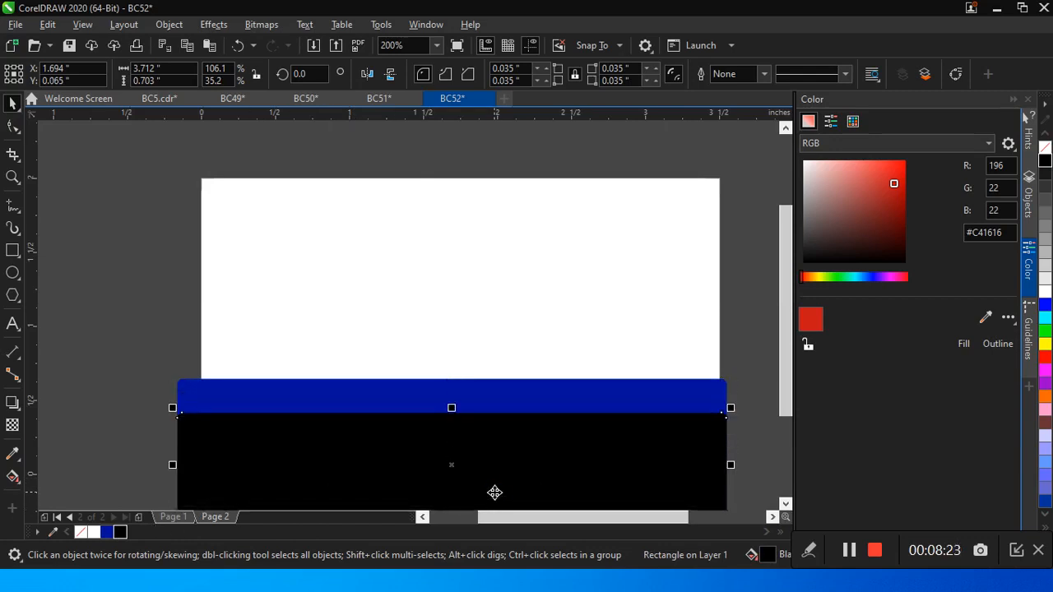
pyautogui.press('Down')
pyautogui.press('Down')
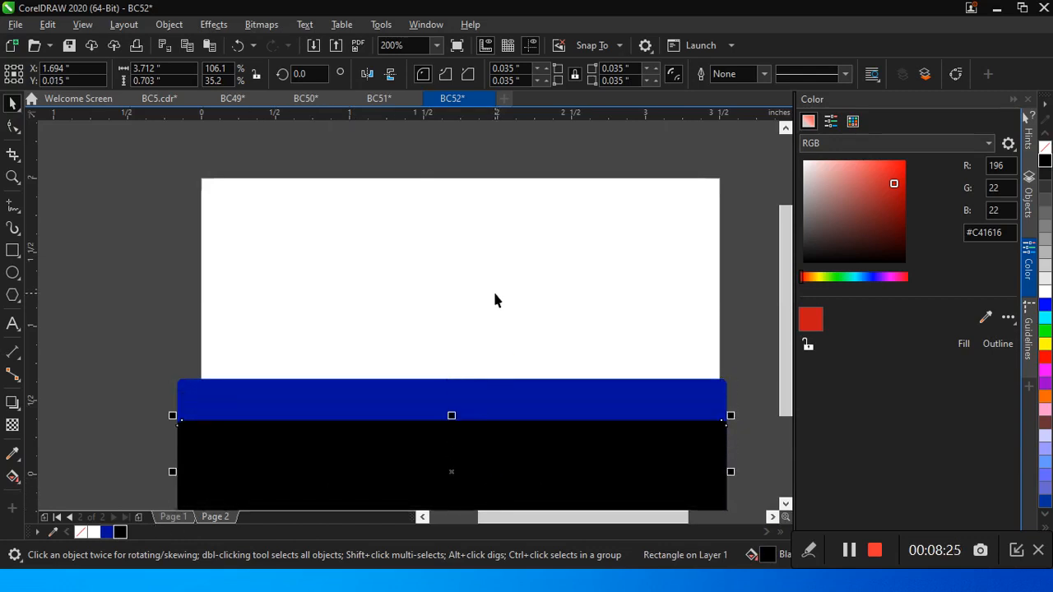
# Step: PowerClip the blue and black strips inside the white rounded rectangle on Page 2
pyautogui.rightClick(494, 299)
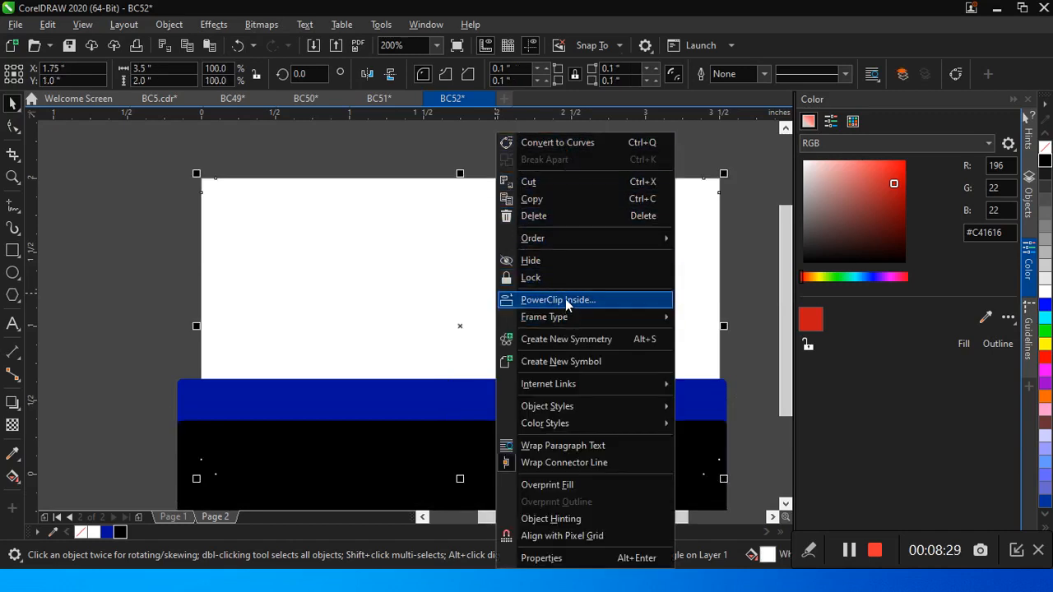
pyautogui.click(128, 334)
pyautogui.moveTo(129, 337); pyautogui.dragTo(741, 477)
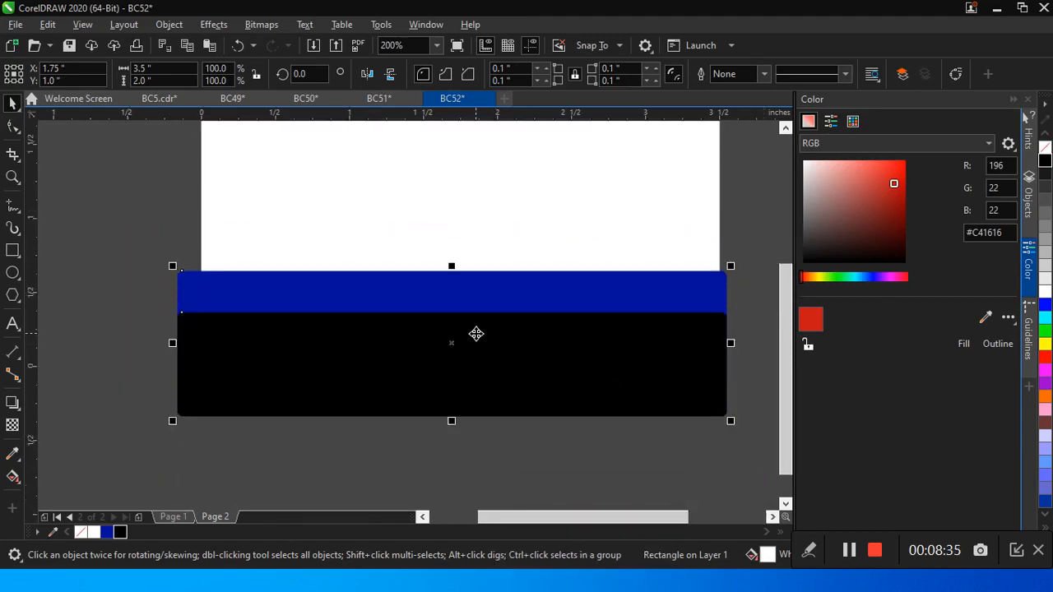
pyautogui.rightClick(475, 331)
pyautogui.click(532, 339)
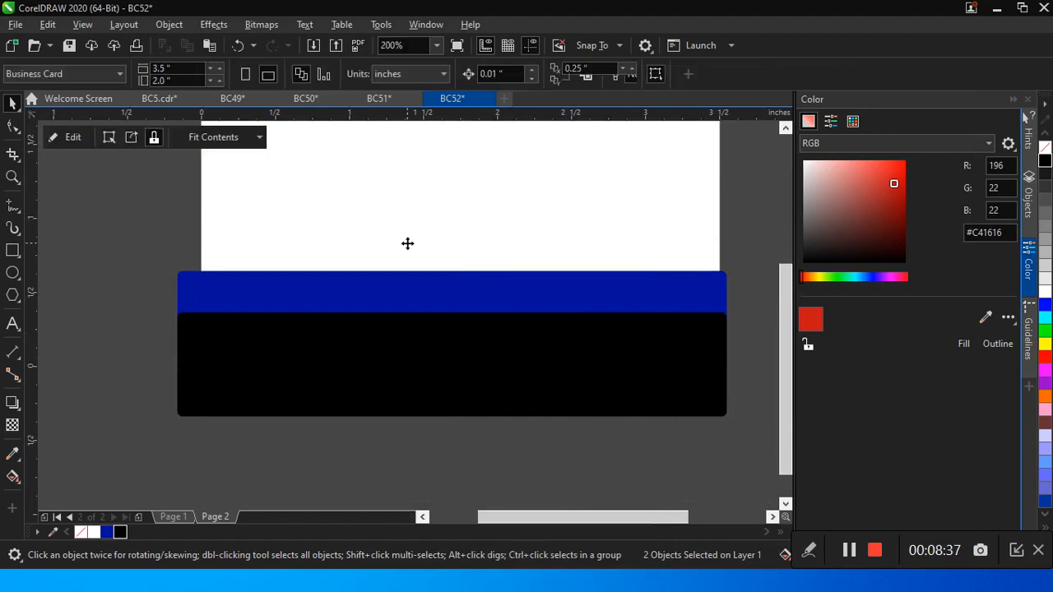
pyautogui.click(407, 241)
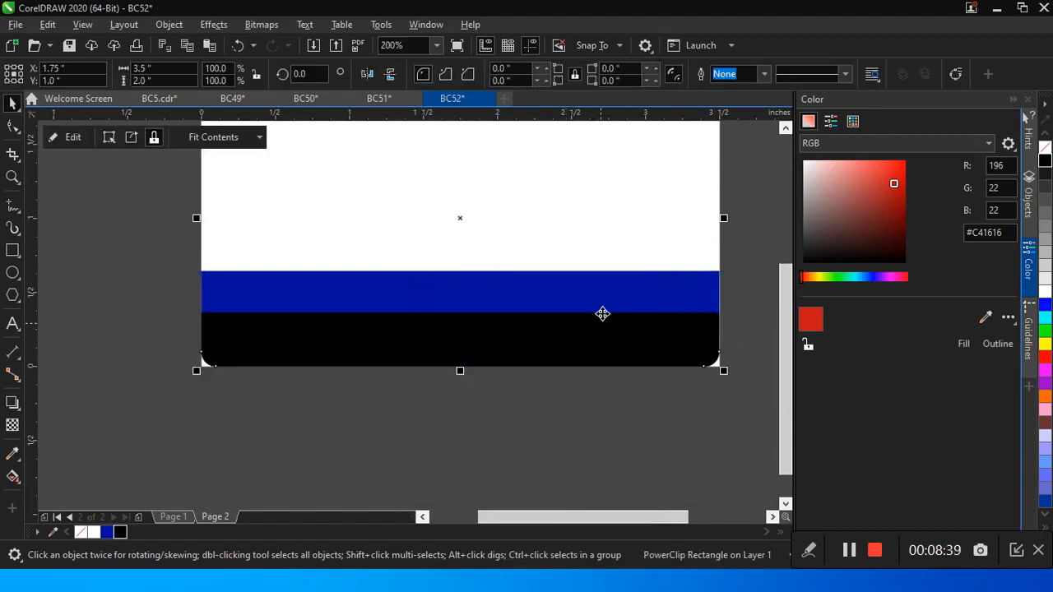
# Step: Copy the Rapid Insurance logo, website text and QR code from Page 1 and paste them onto Page 2
pyautogui.click(174, 517)
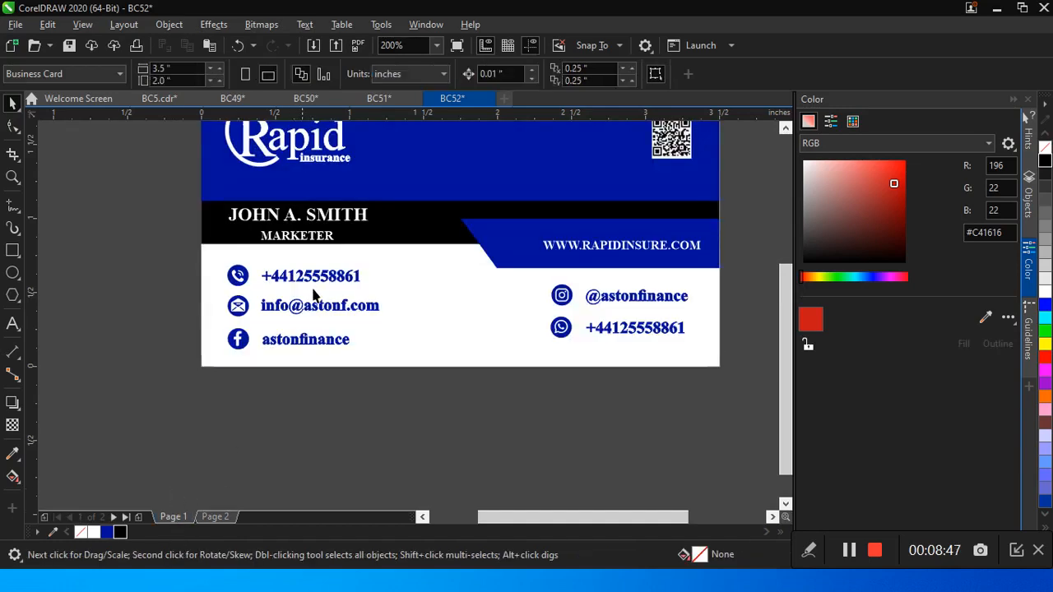
pyautogui.click(320, 157)
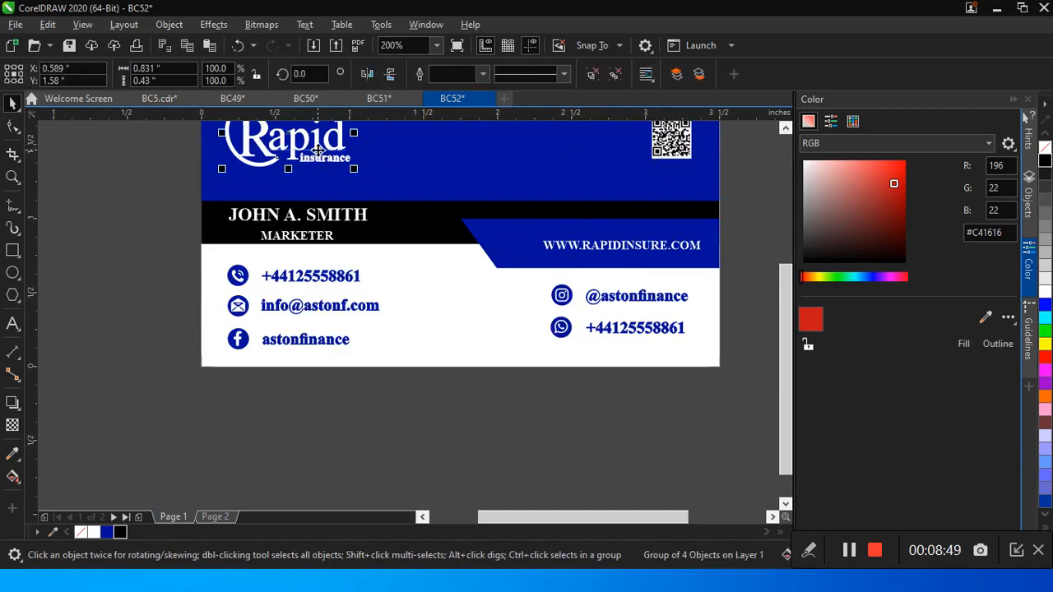
pyautogui.keyDown('shift'); pyautogui.click(645, 246); pyautogui.keyUp('shift')
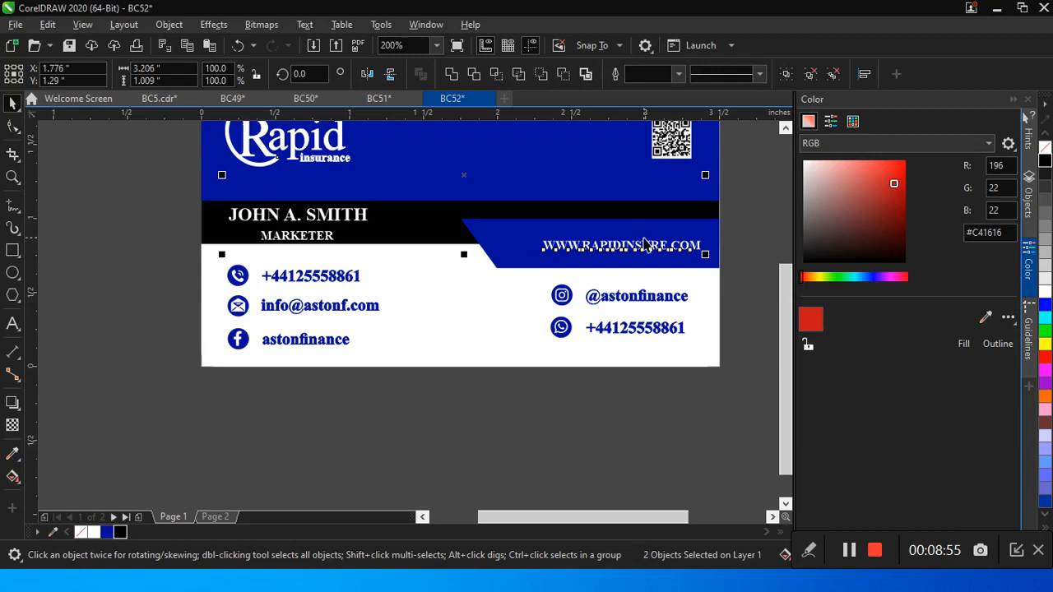
pyautogui.keyDown('shift'); pyautogui.click(670, 142); pyautogui.keyUp('shift')
pyautogui.click(212, 518)
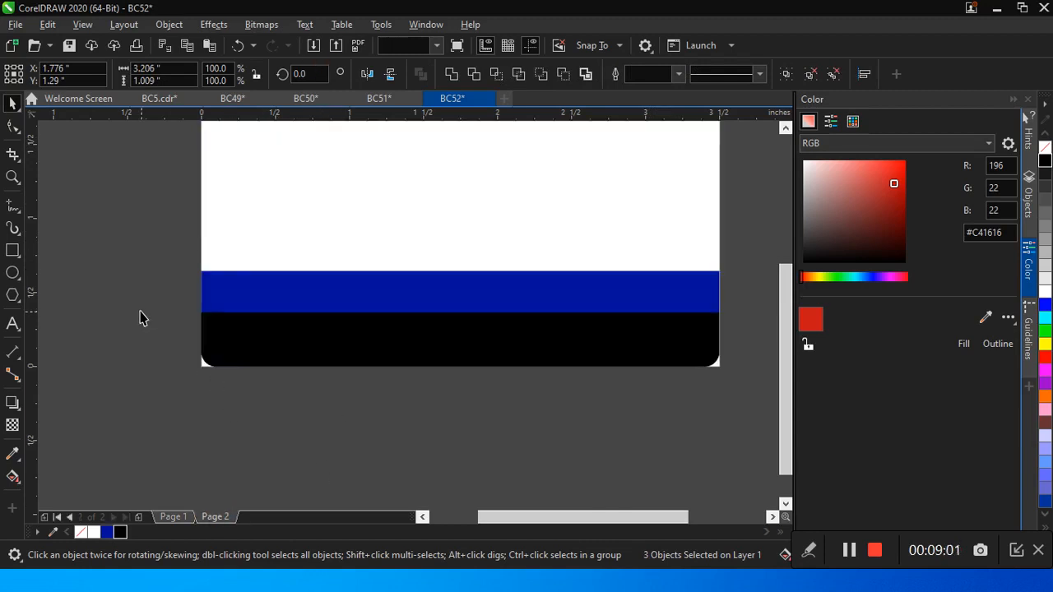
pyautogui.hotkey('ctrl', 'v')
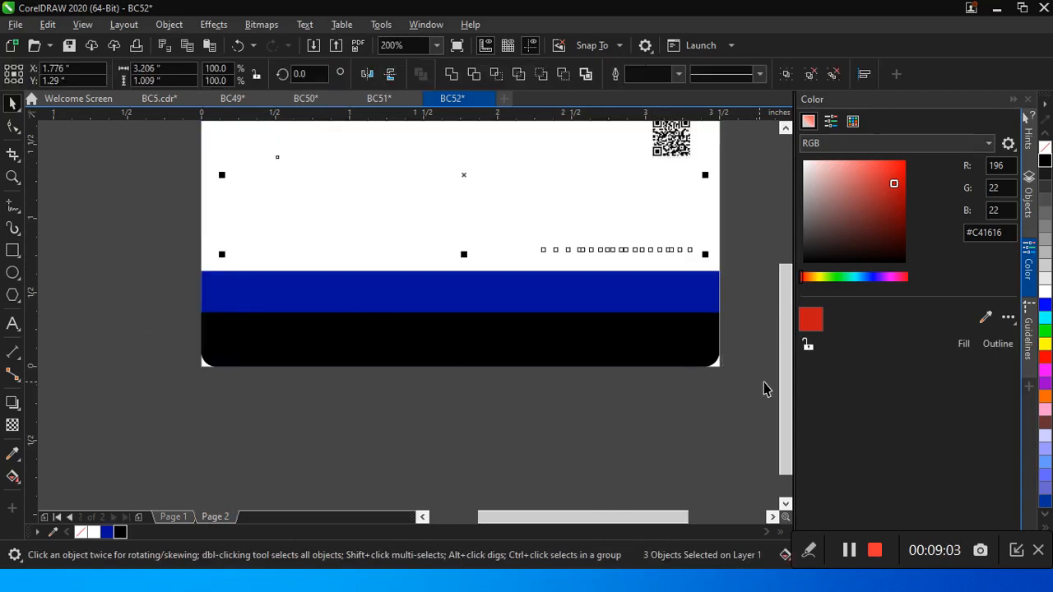
# Step: Set the fill and outline of the pasted logo on Page 2 to dark blue
pyautogui.moveTo(787, 418); pyautogui.dragTo(785, 362)
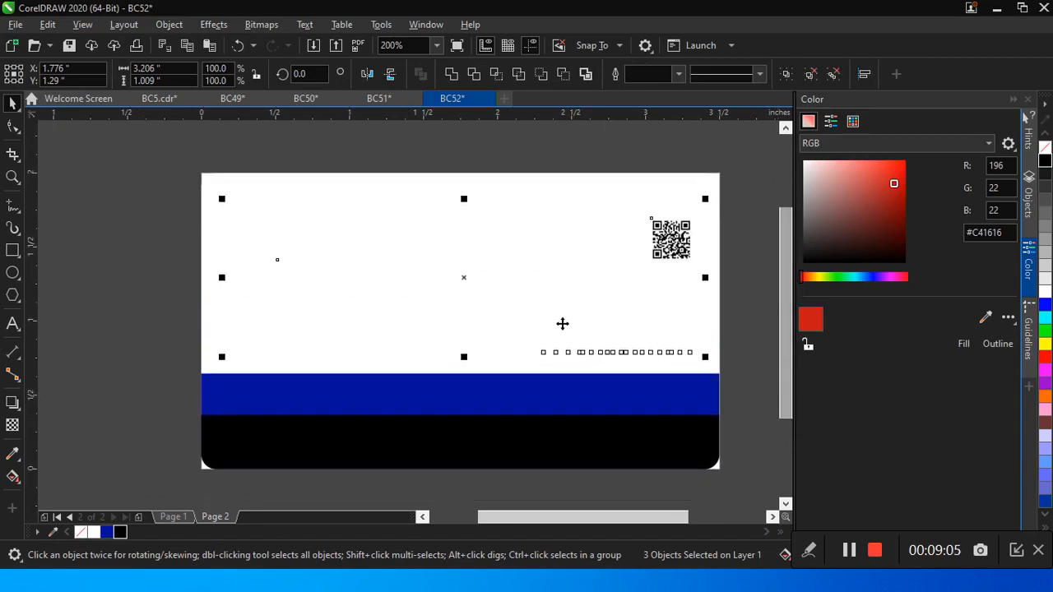
pyautogui.moveTo(113, 174); pyautogui.dragTo(508, 397)
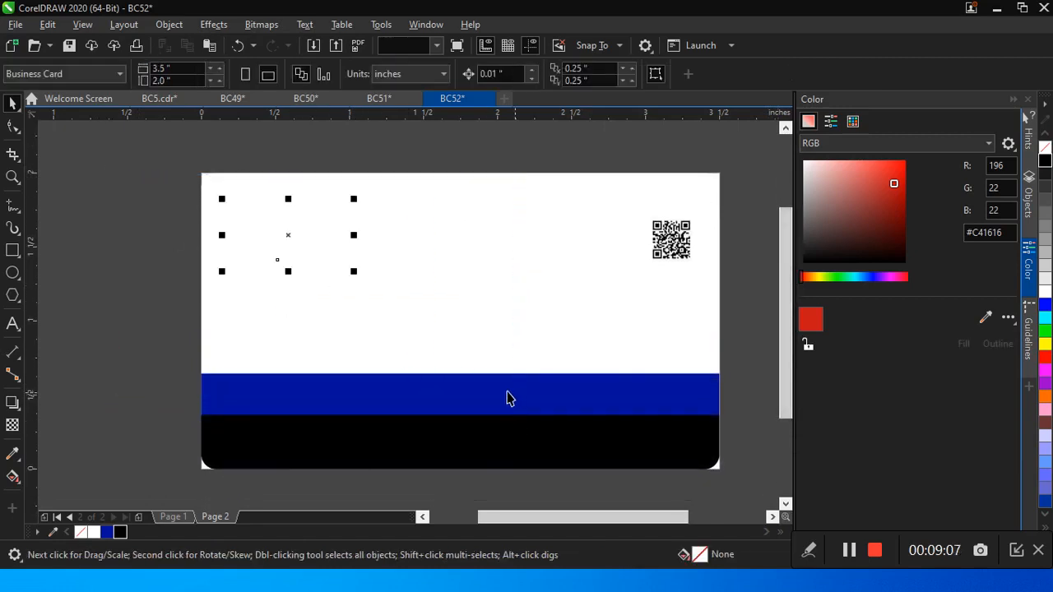
pyautogui.click(107, 532)
pyautogui.rightClick(107, 533)
# Step: Move the blue logo to the middle of the white area, at about X 1.785 and Y 1.279 inches
pyautogui.press('Down')
pyautogui.press('Down')
pyautogui.press('Down')
pyautogui.press('Down')
pyautogui.press('Down')
pyautogui.press('Down')
pyautogui.press('Down')
pyautogui.press('Down')
pyautogui.press('Down')
pyautogui.press('Down')
pyautogui.press('Down')
pyautogui.press('Down')
pyautogui.press('Down')
pyautogui.press('Down')
pyautogui.press('Down')
pyautogui.press('Down')
pyautogui.press('Down')
pyautogui.press('Down')
pyautogui.press('Down')
pyautogui.press('Down')
pyautogui.press('Down')
pyautogui.press('Down')
pyautogui.press('Right')
pyautogui.press('Right')
pyautogui.press('Right')
pyautogui.press('Right')
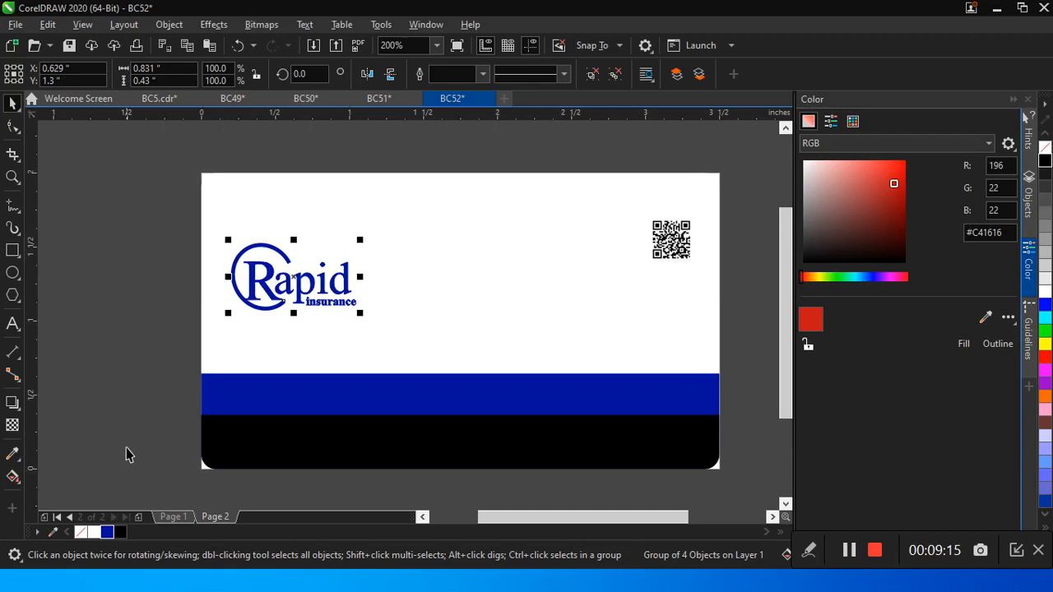
pyautogui.moveTo(295, 278); pyautogui.dragTo(465, 280)
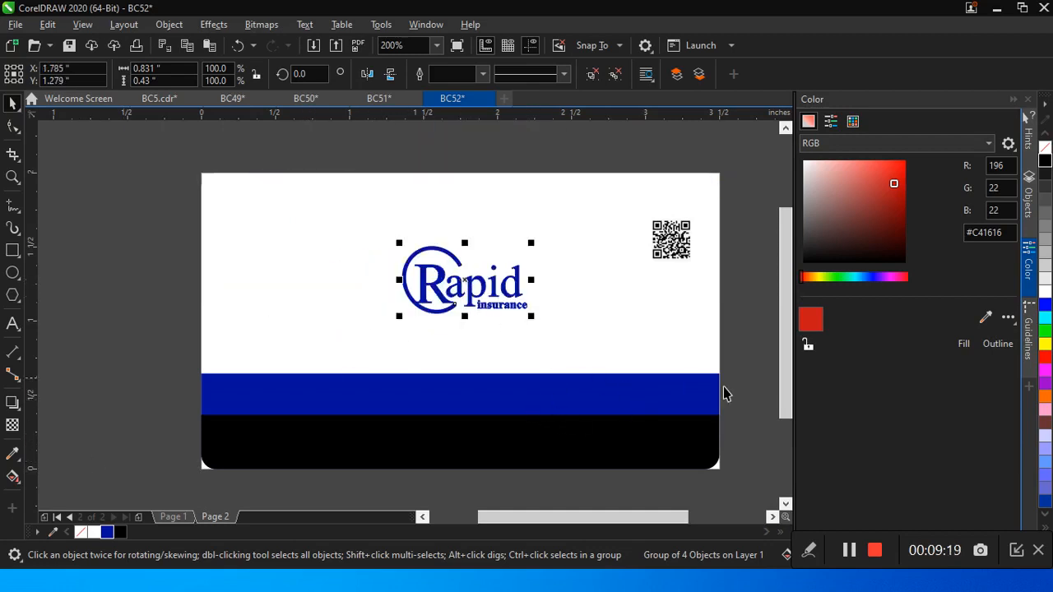
# Step: Center the website text on the blue band and place the QR code across both bands near the card's right edge
pyautogui.moveTo(743, 298); pyautogui.dragTo(228, 487)
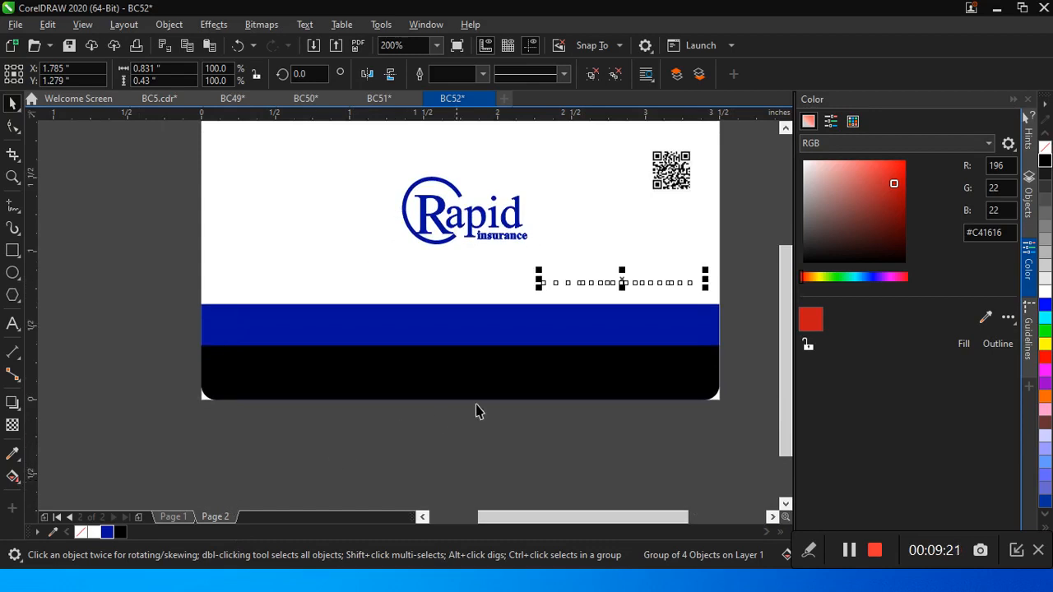
pyautogui.moveTo(623, 283); pyautogui.dragTo(458, 331)
pyautogui.moveTo(662, 183)
pyautogui.mouseDown()
pyautogui.moveTo(674, 214)
pyautogui.moveTo(670, 353)
pyautogui.mouseUp()
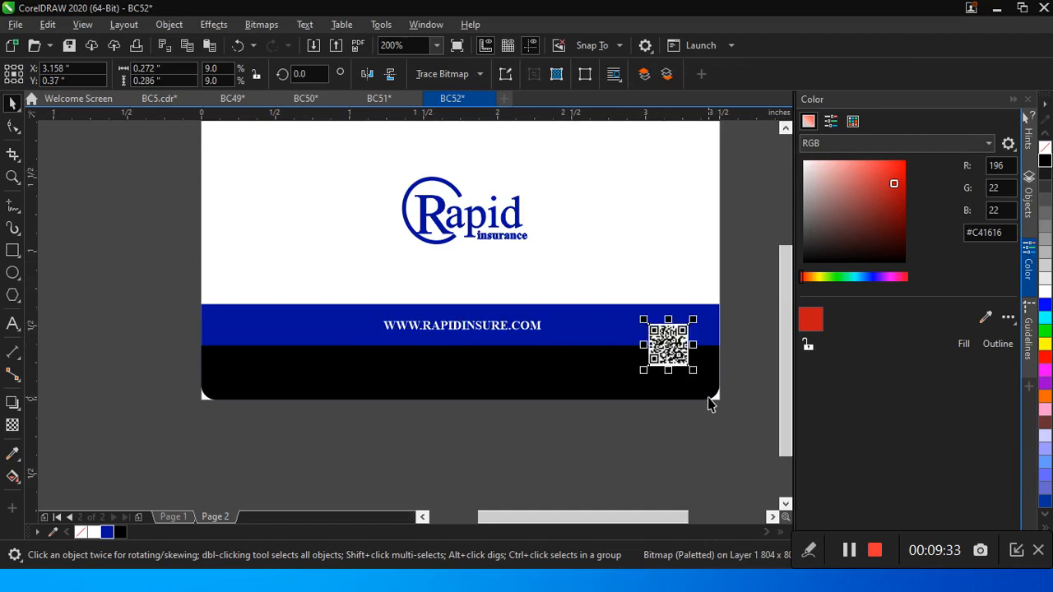
# Step: Create a page-sized rectangle on Page 1 and set its outline width to None
pyautogui.click(173, 517)
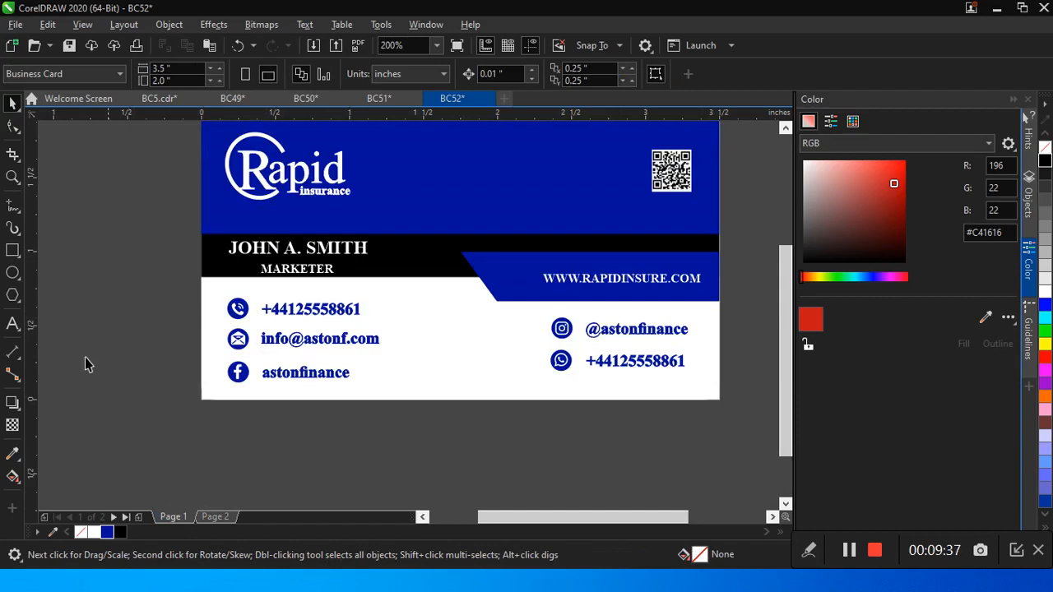
pyautogui.click(12, 251)
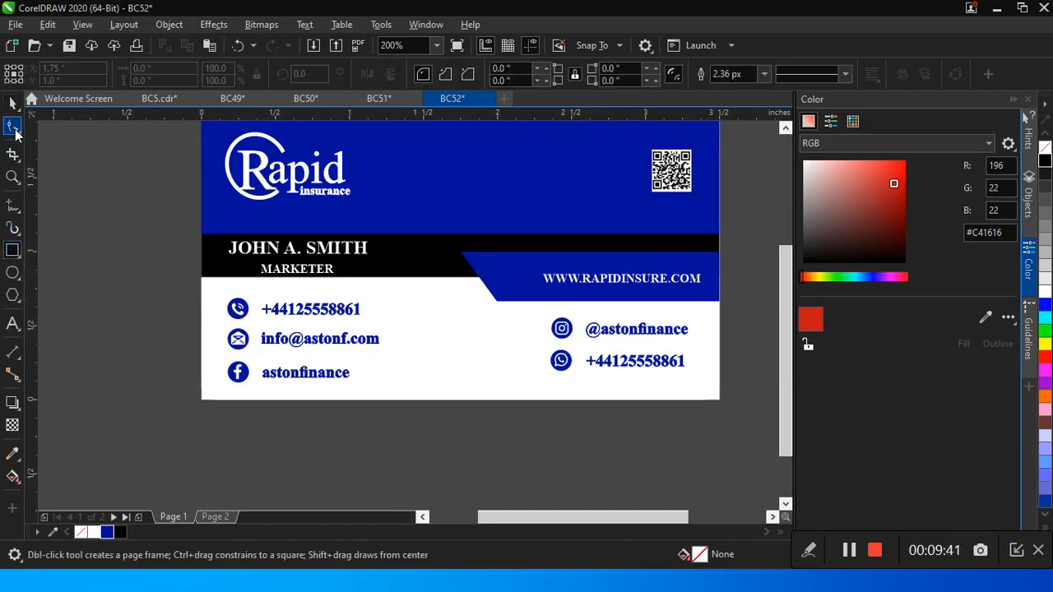
pyautogui.click(12, 104)
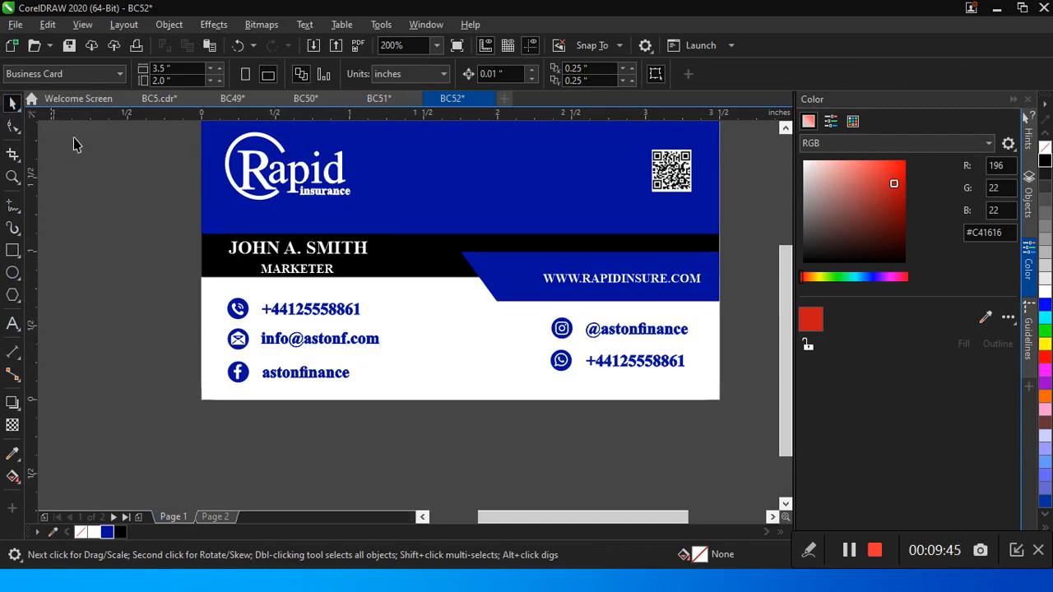
pyautogui.doubleClick(11, 251)
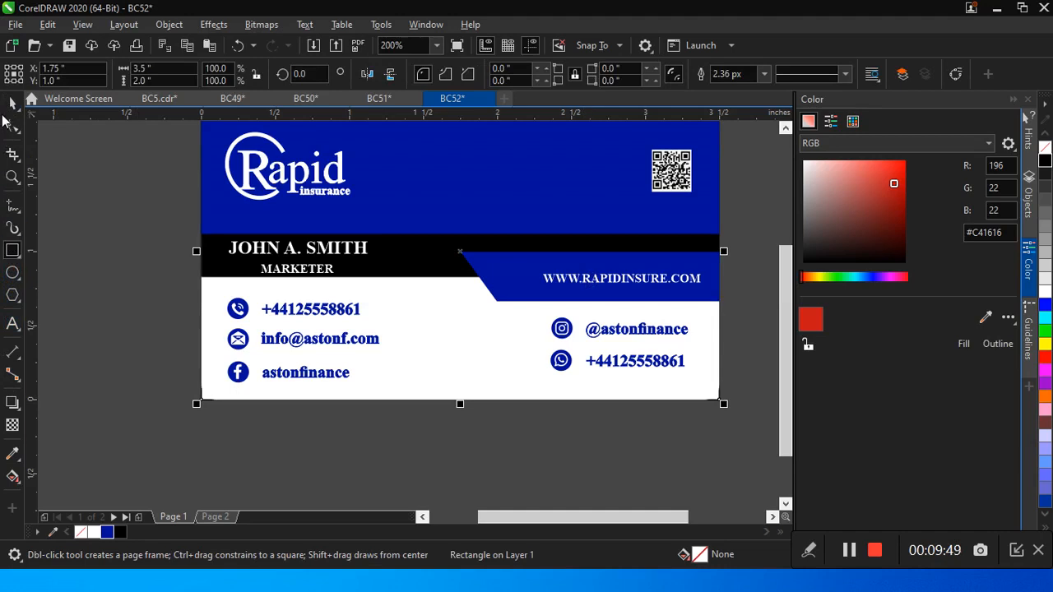
pyautogui.click(11, 103)
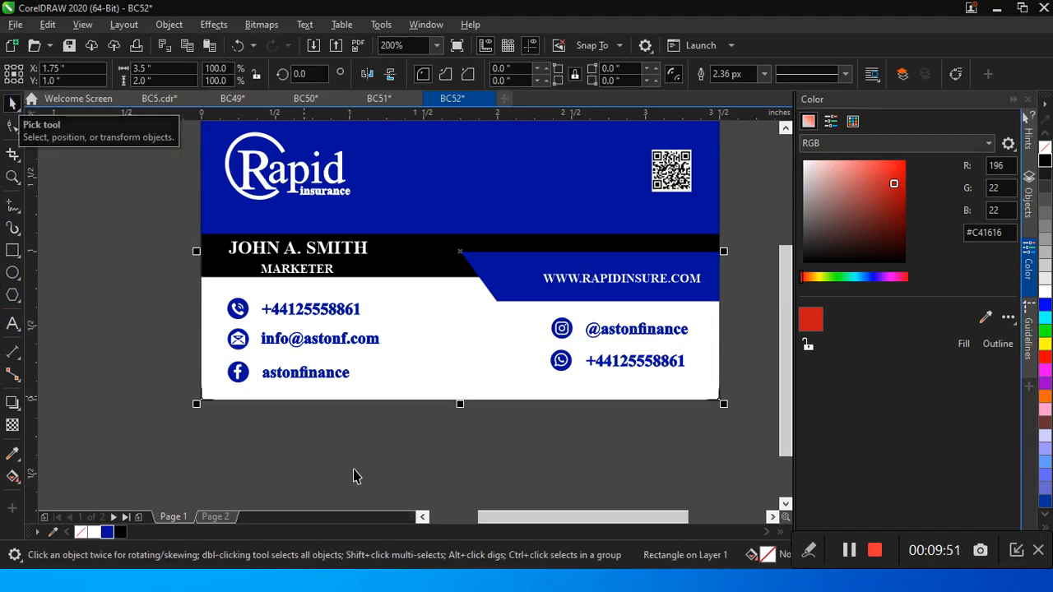
pyautogui.click(761, 75)
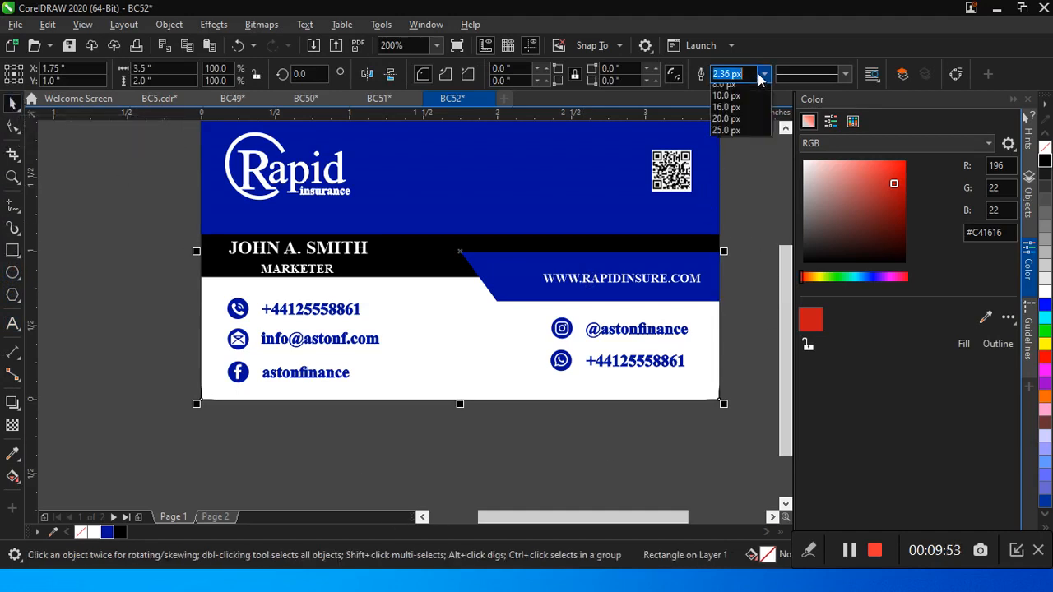
pyautogui.click(725, 85)
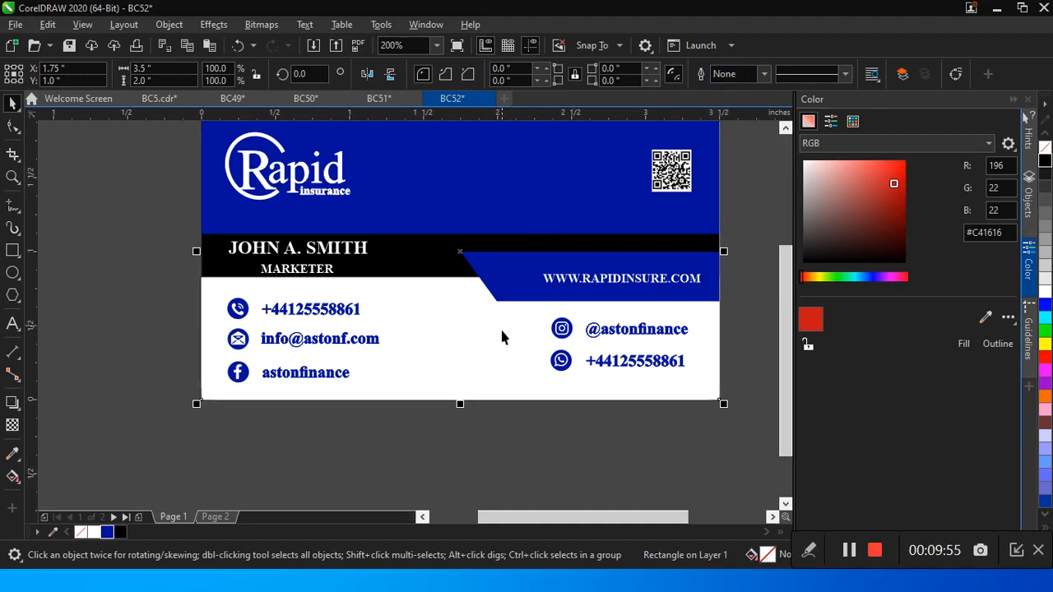
# Step: Export the Page 1 front design as a PNG in RGB Color (24-bit) with transparency
pyautogui.hotkey('ctrl', 'e')
pyautogui.click(667, 441)
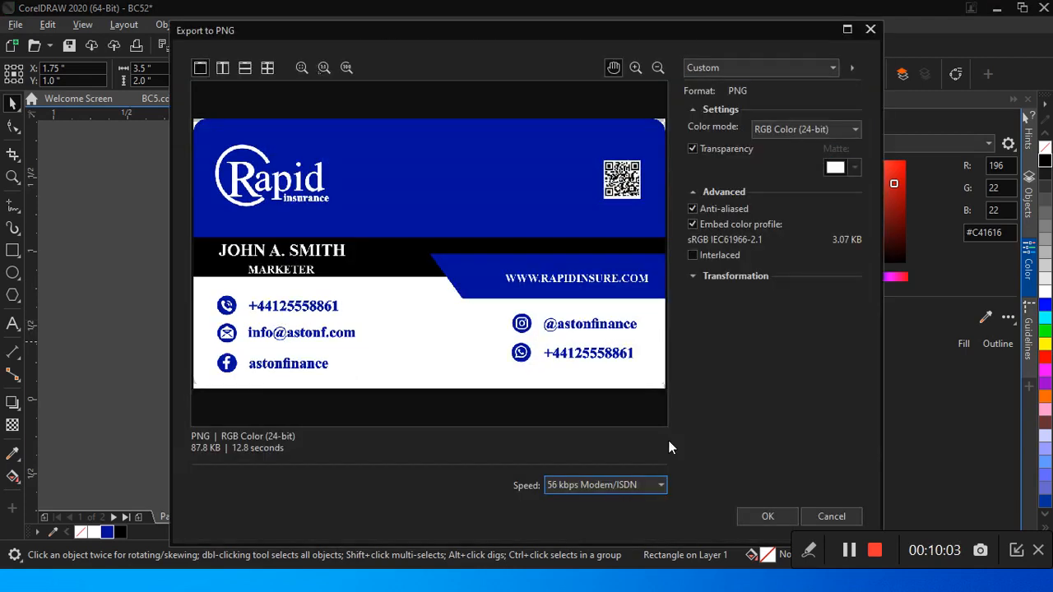
pyautogui.click(763, 518)
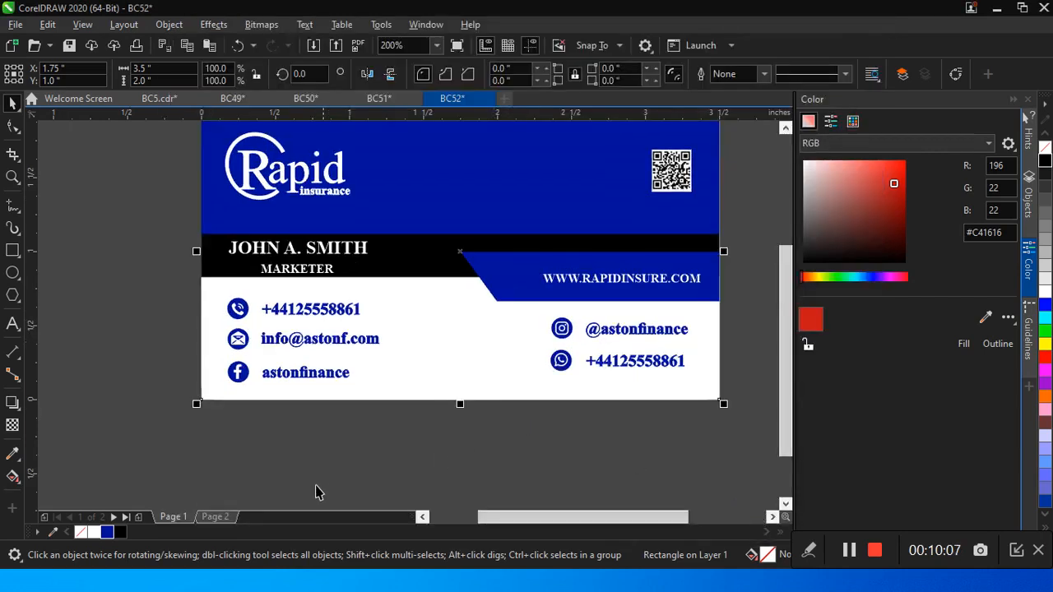
# Step: Create a page-sized rectangle on Page 2 and set its outline width to None
pyautogui.click(207, 516)
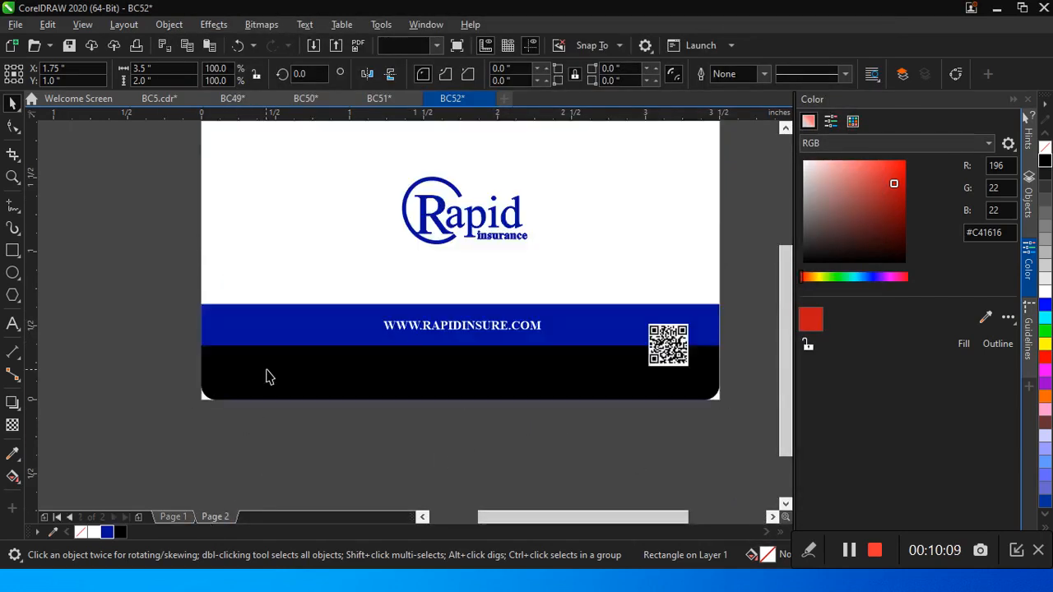
pyautogui.doubleClick(11, 251)
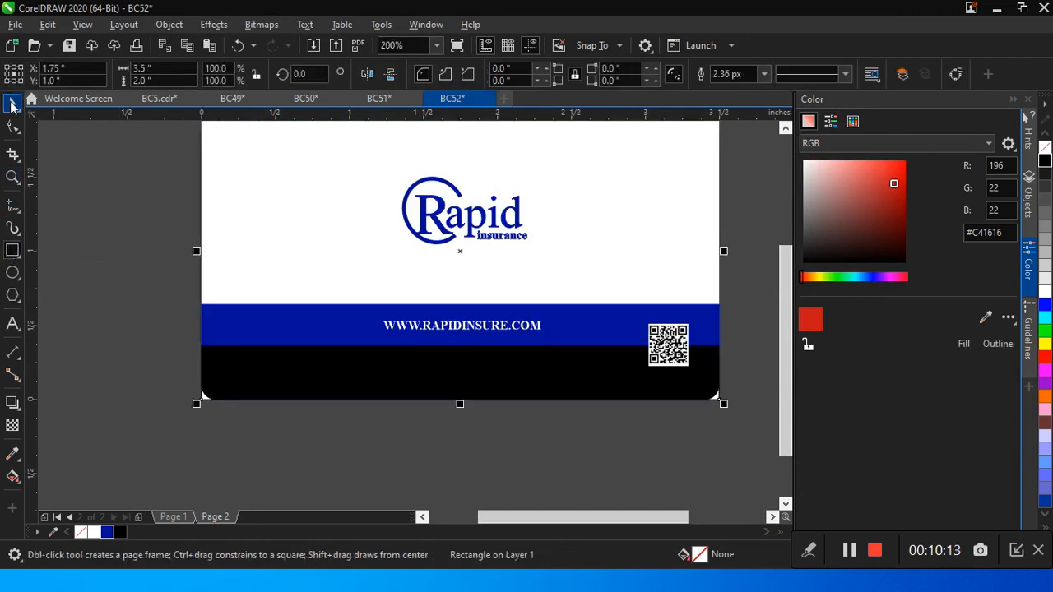
pyautogui.click(11, 104)
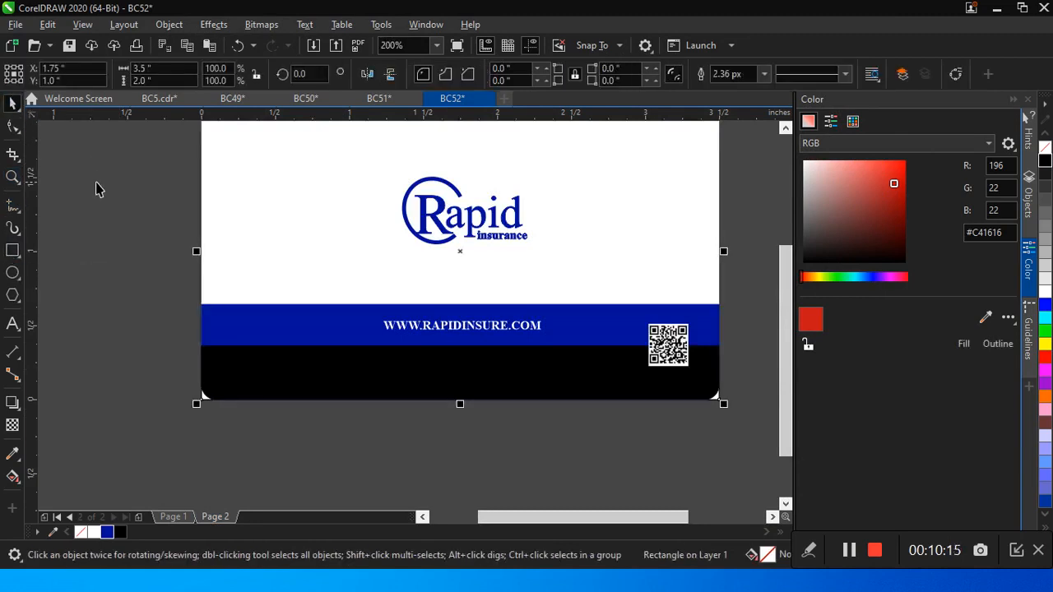
pyautogui.click(763, 75)
pyautogui.click(754, 87)
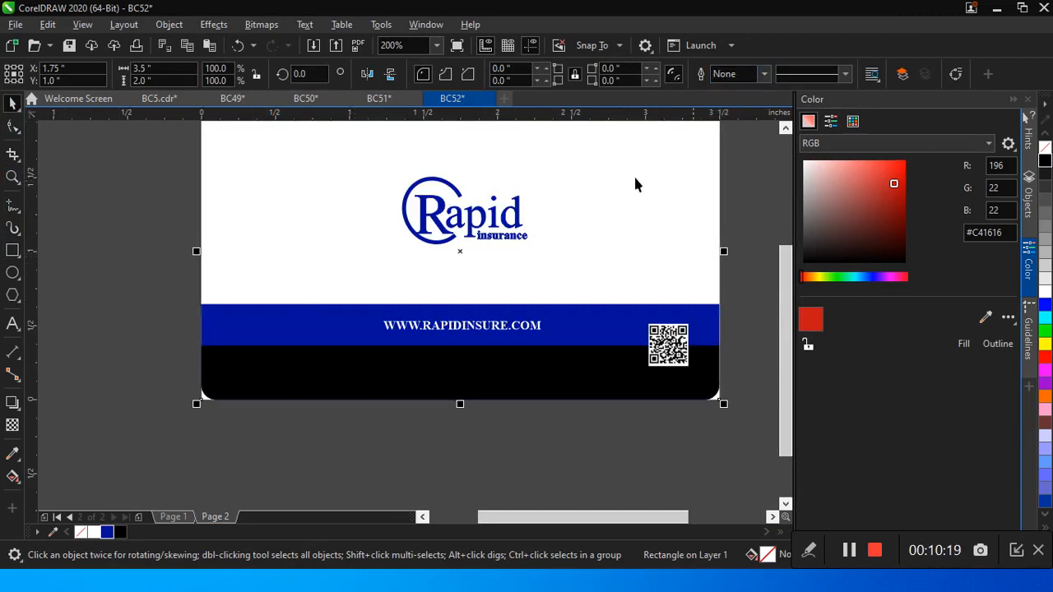
# Step: Export the Page 2 back design as a PNG named BC52-BACK in RGB Color (24-bit) with transparency
pyautogui.hotkey('ctrl', 'e')
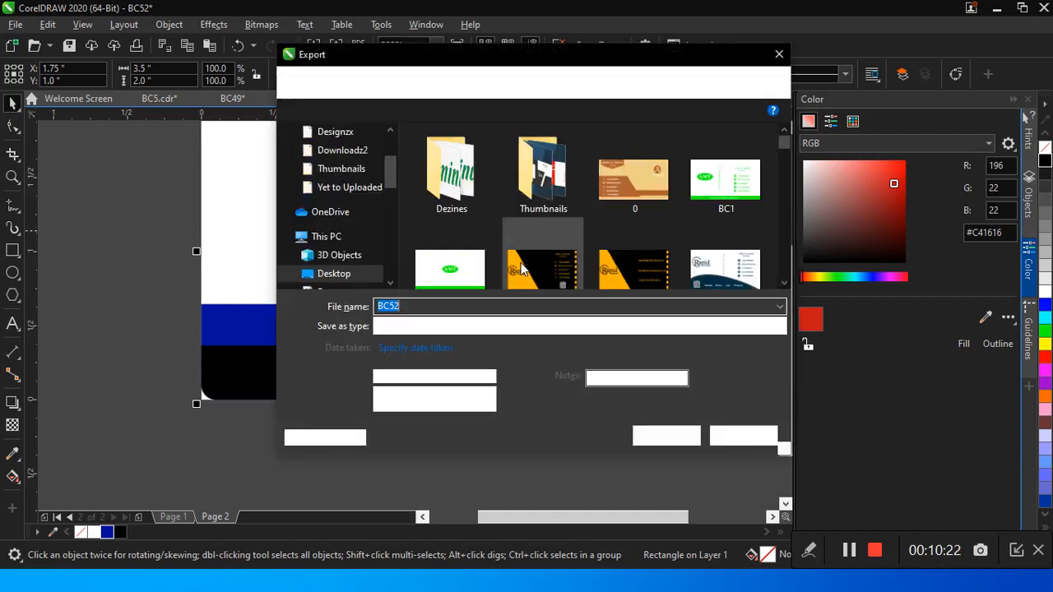
pyautogui.click(509, 305)
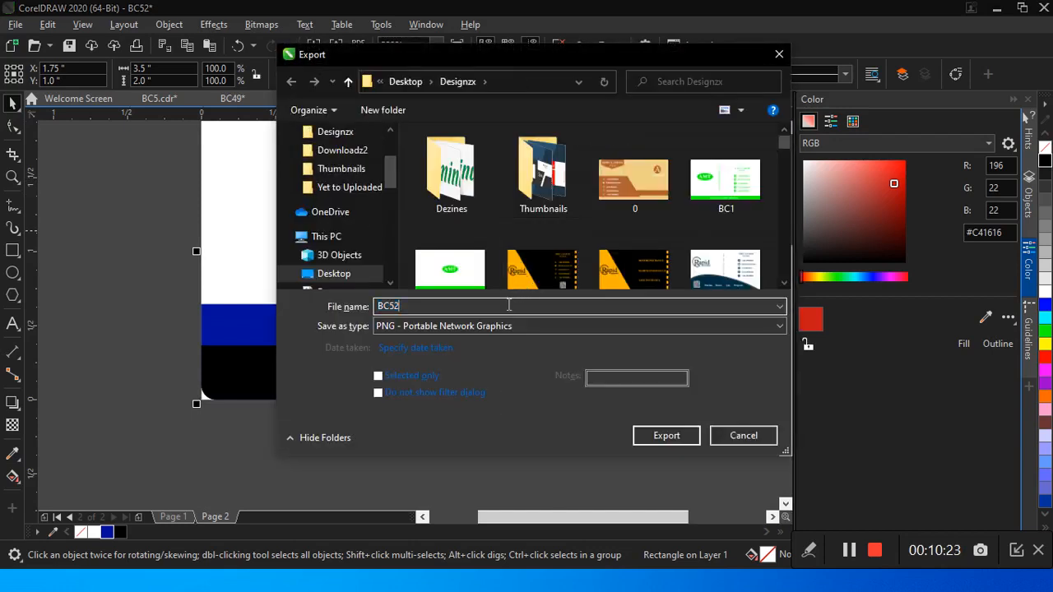
pyautogui.write('-BACK')
pyautogui.click(686, 441)
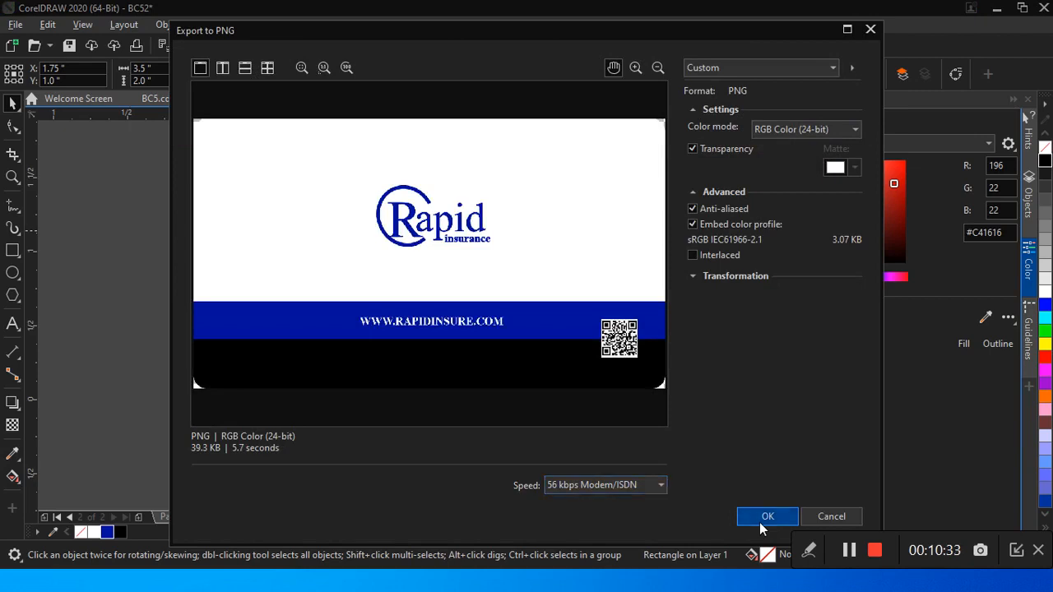
pyautogui.click(764, 518)
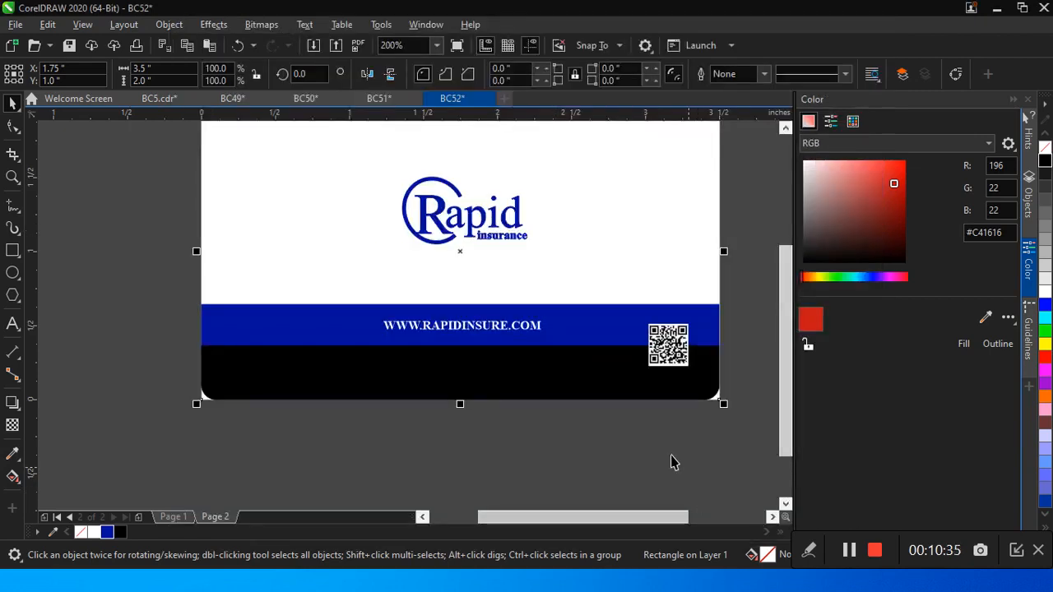
pyautogui.click(849, 551)
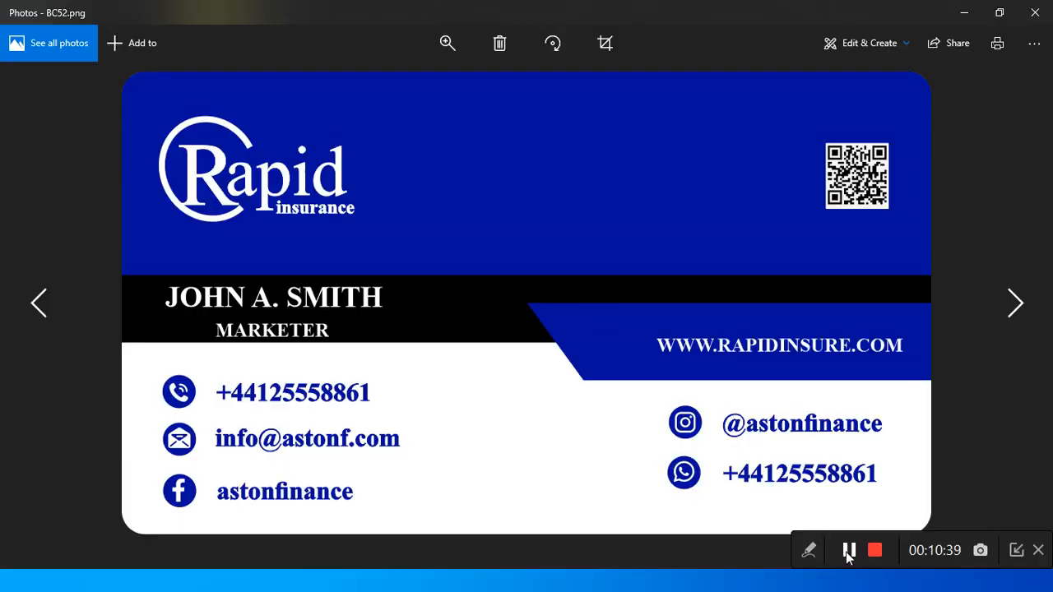